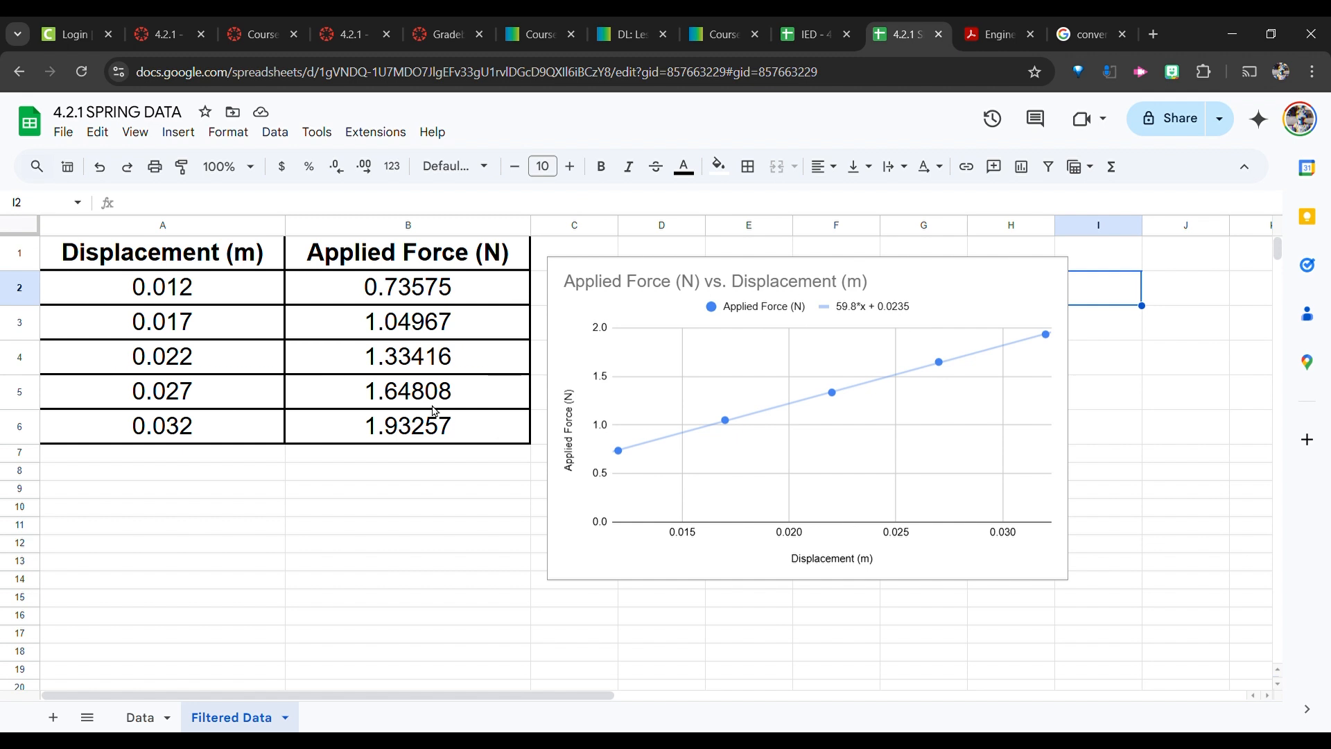
# On the Data sheet, copy the Displacement (m) and Applied Force (N) columns, ranges D1:D6 and F1:F6.
pyautogui.click(139, 716)
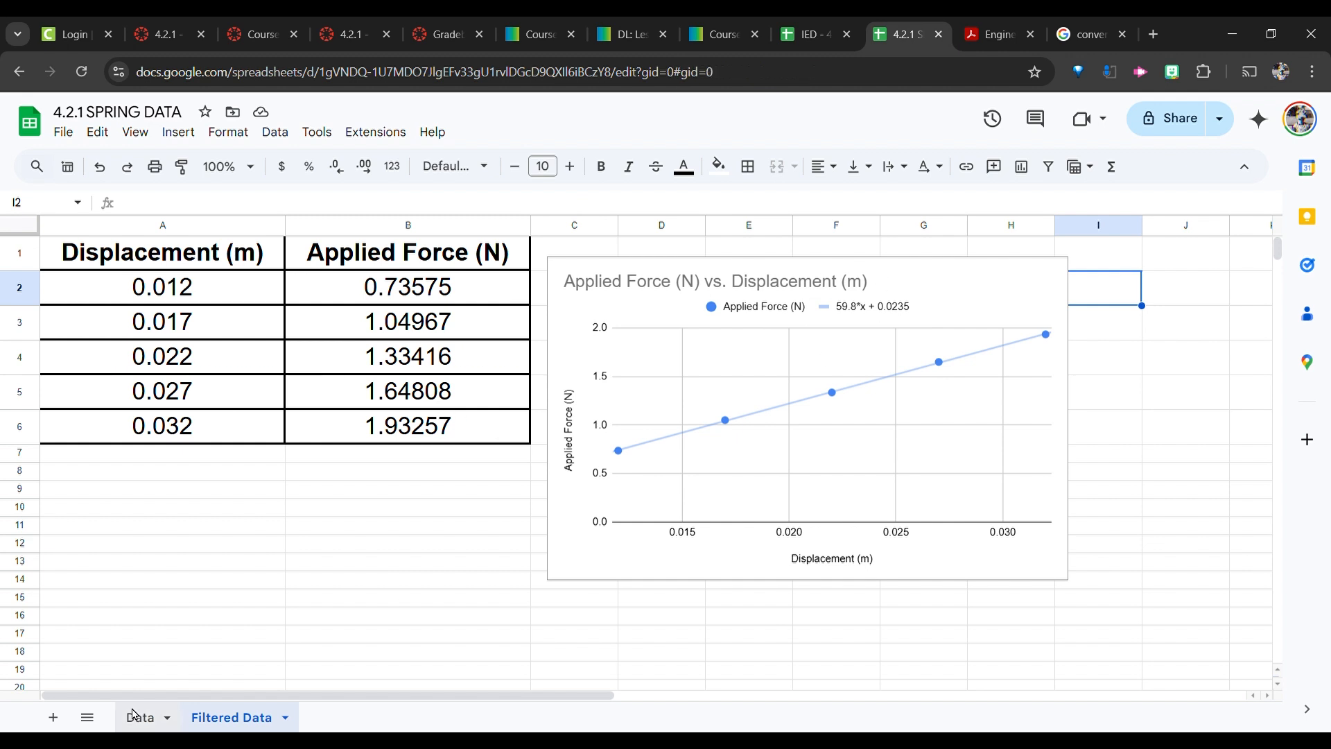
pyautogui.click(525, 533)
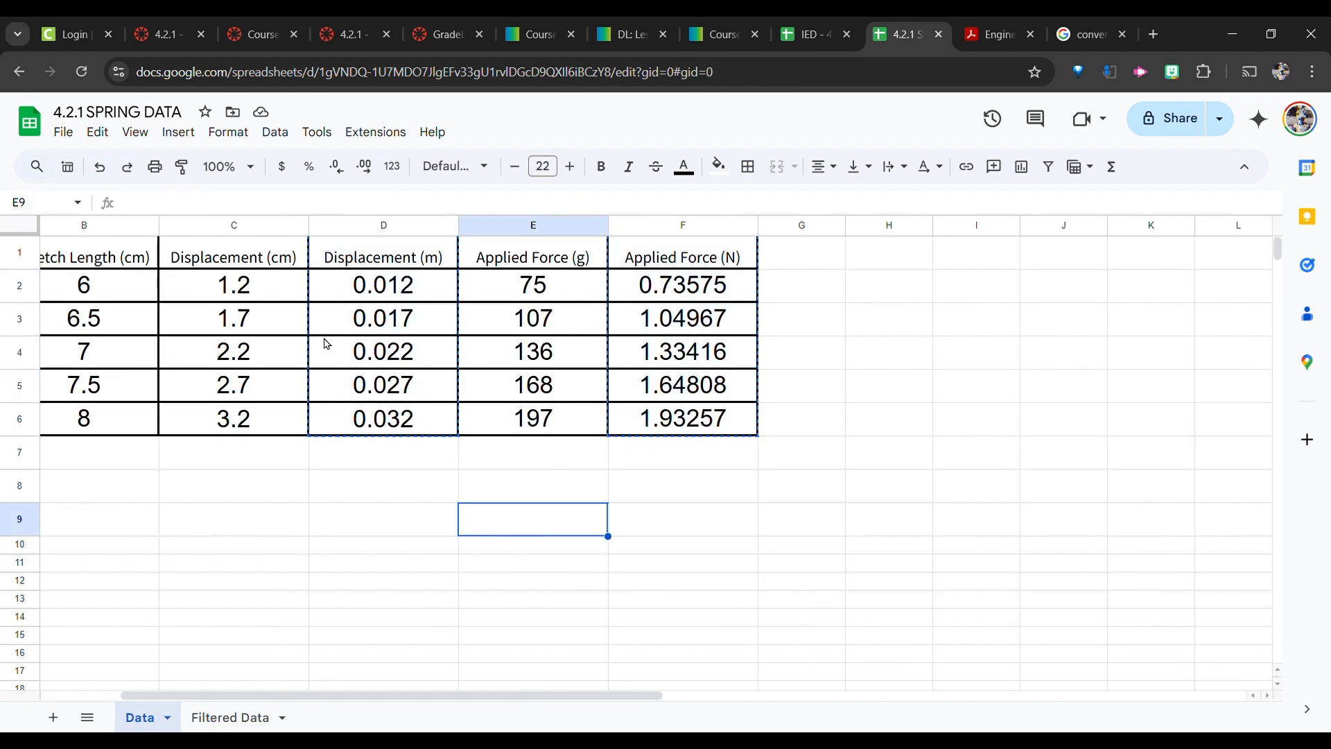
pyautogui.moveTo(308, 696); pyautogui.dragTo(202, 716)
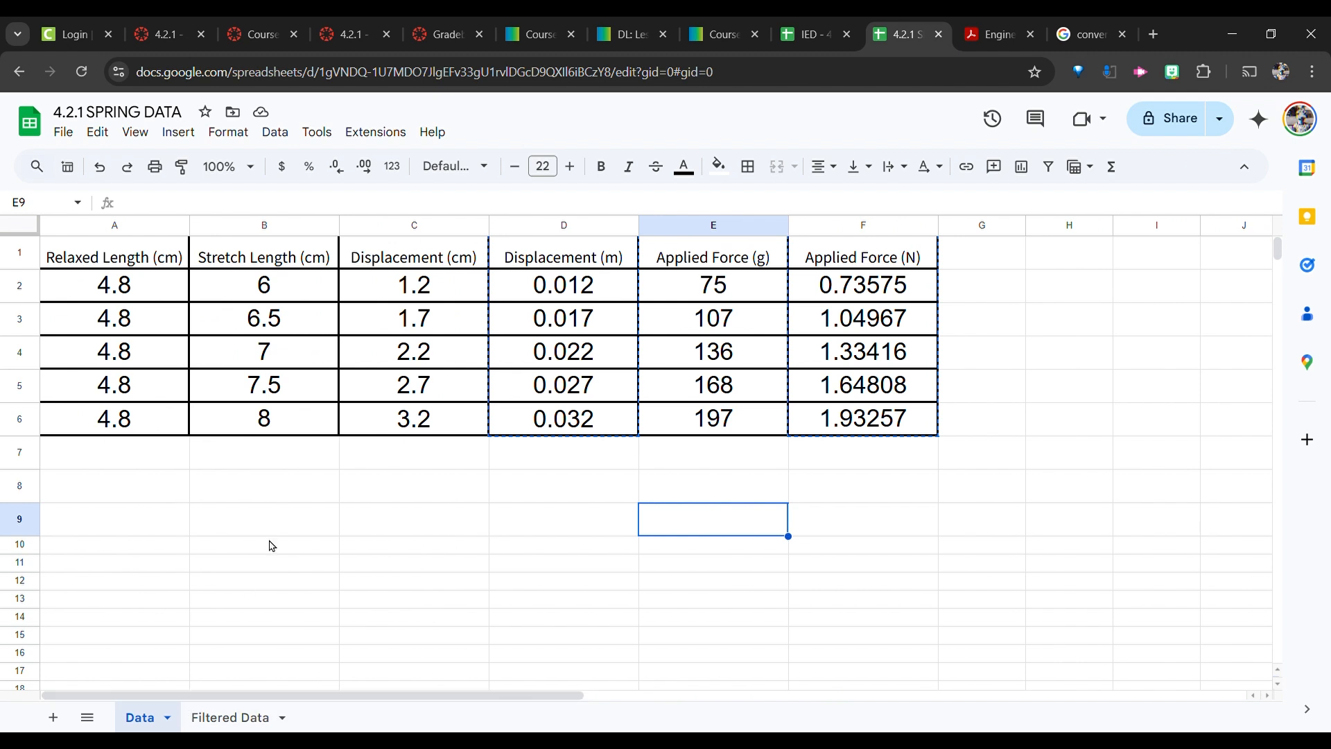
pyautogui.click(569, 249)
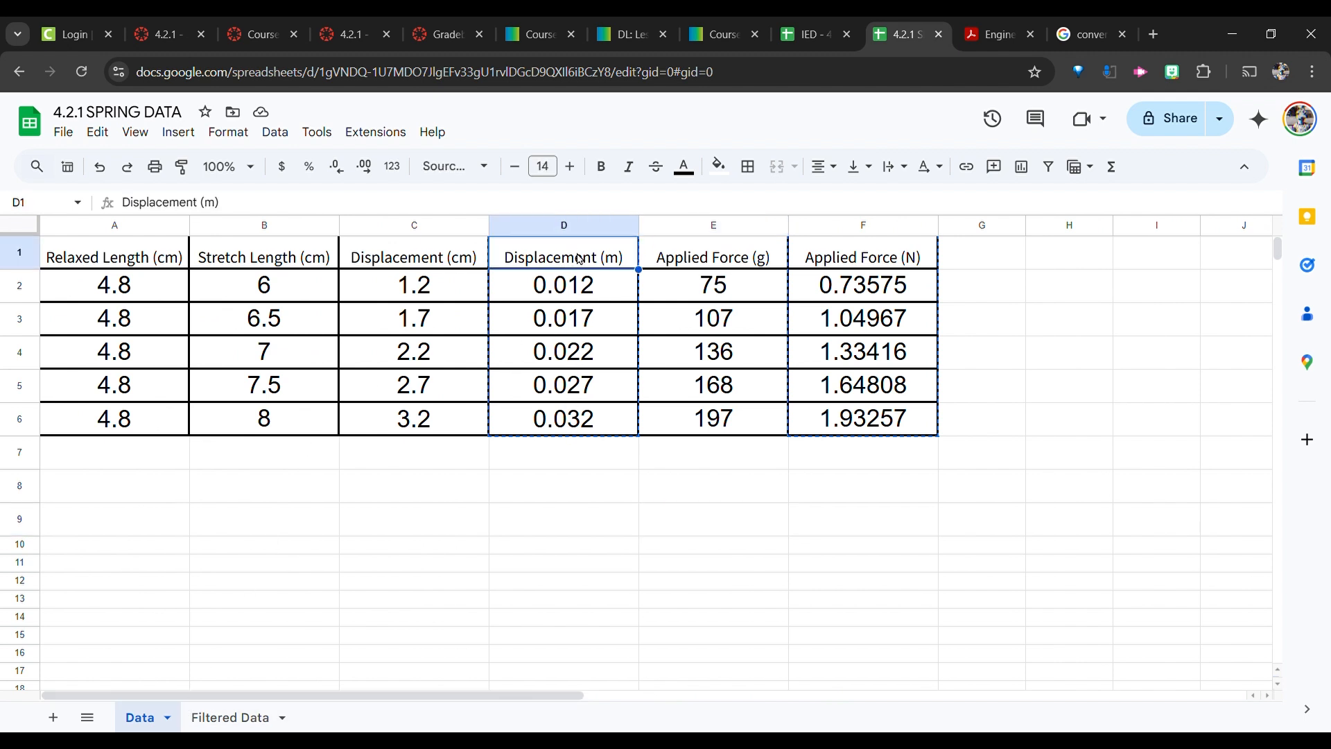
pyautogui.keyDown('shift'); pyautogui.click(579, 430); pyautogui.keyUp('shift')
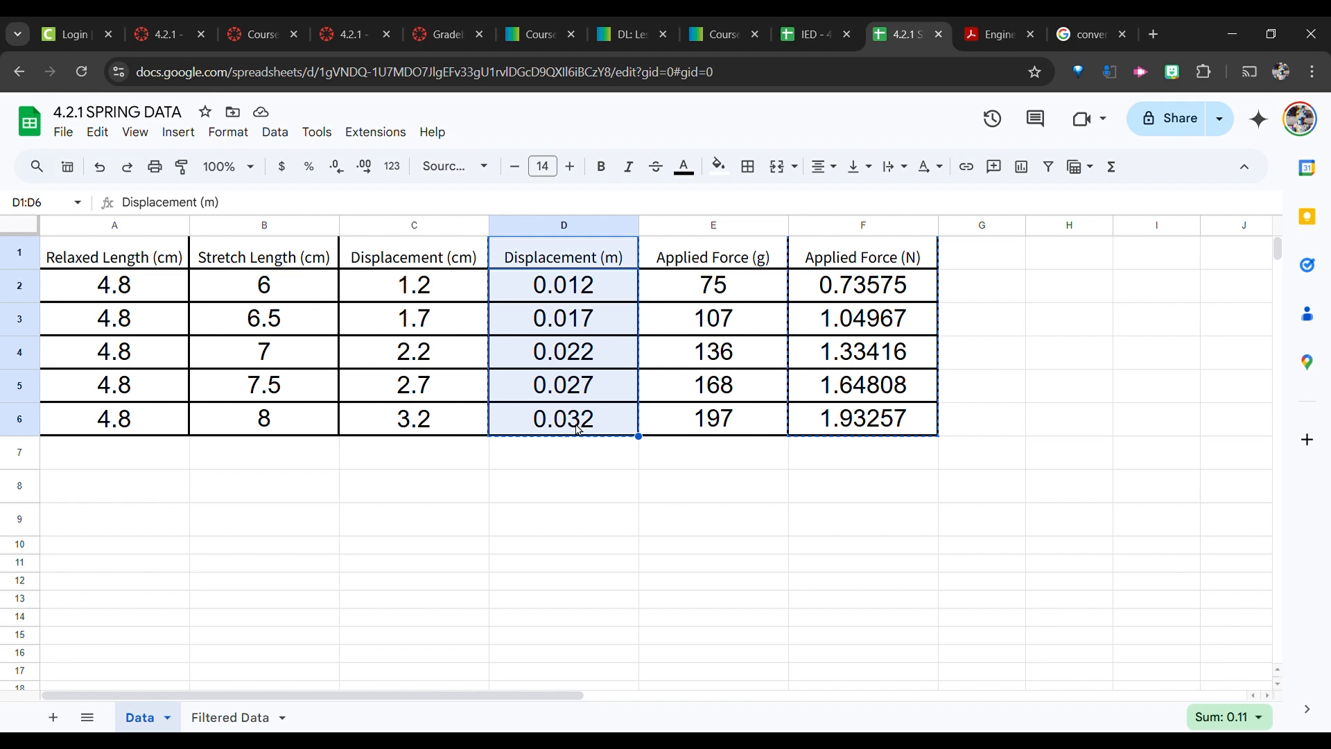
pyautogui.hotkey('ctrl', 'c')
pyautogui.moveTo(843, 261); pyautogui.dragTo(858, 430)
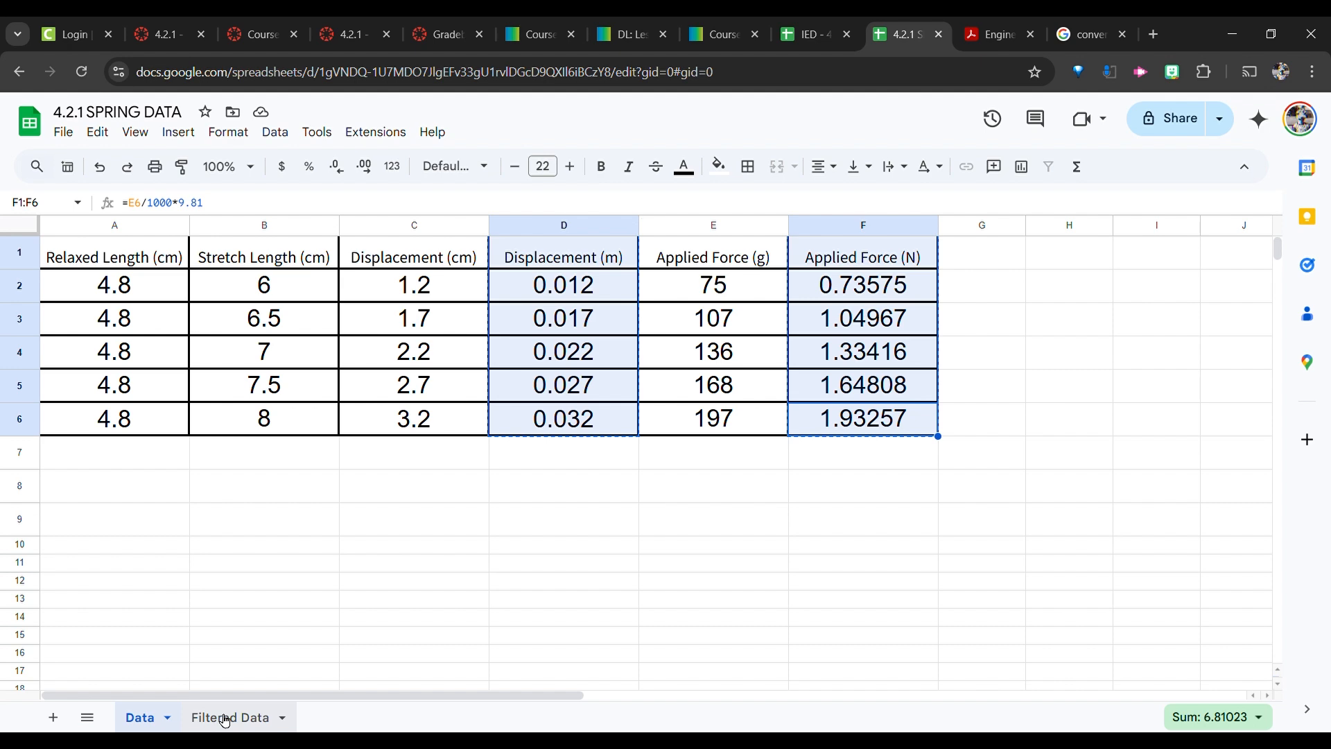
# Delete the existing Filtered Data sheet, including its table and chart.
pyautogui.click(239, 634)
pyautogui.rightClick(232, 718)
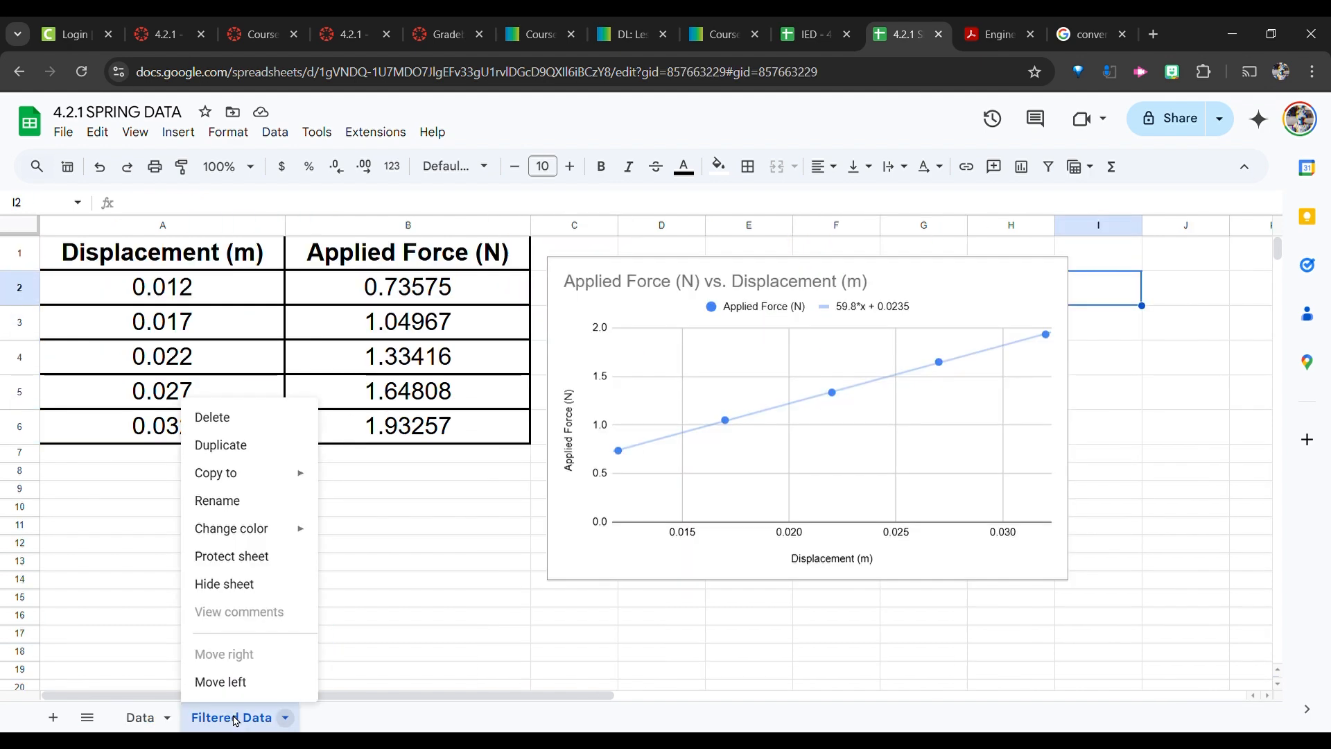
pyautogui.click(269, 418)
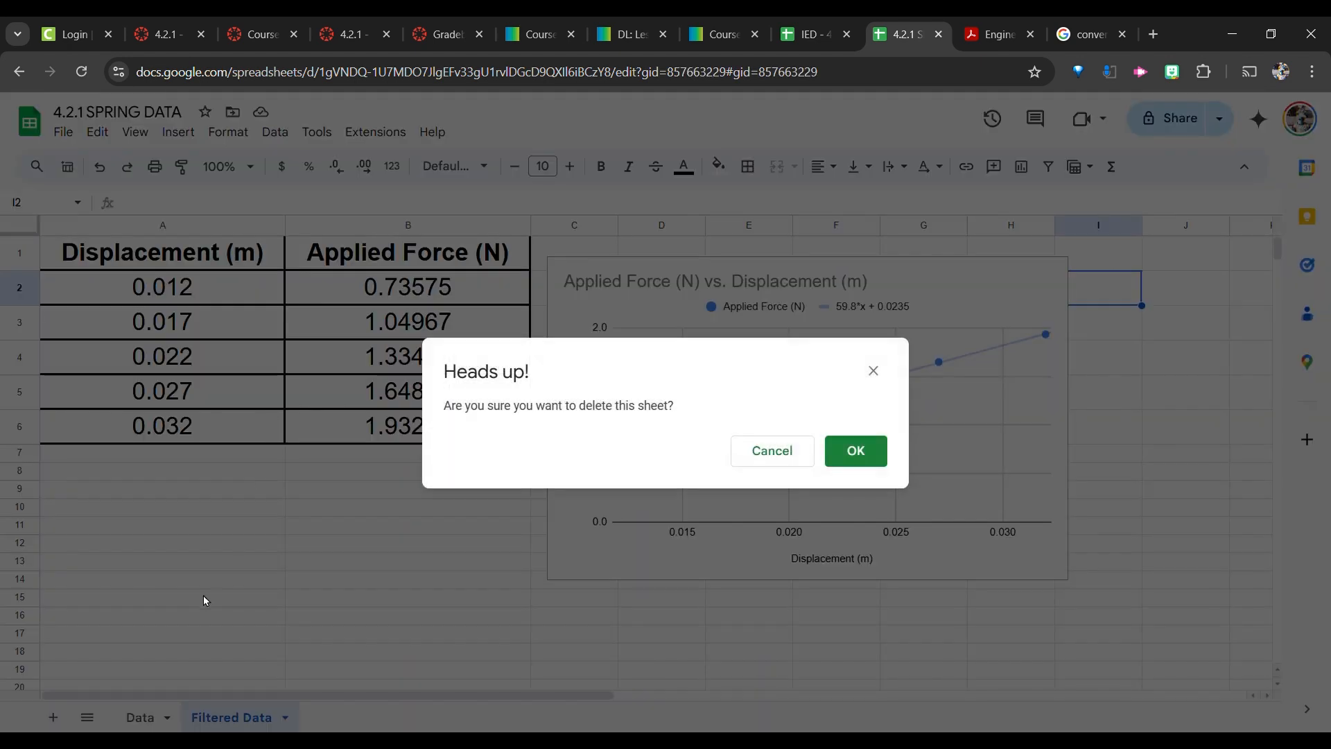
pyautogui.click(851, 452)
# Add a new blank sheet to the spreadsheet and name it "Filtered Data".
pyautogui.click(54, 718)
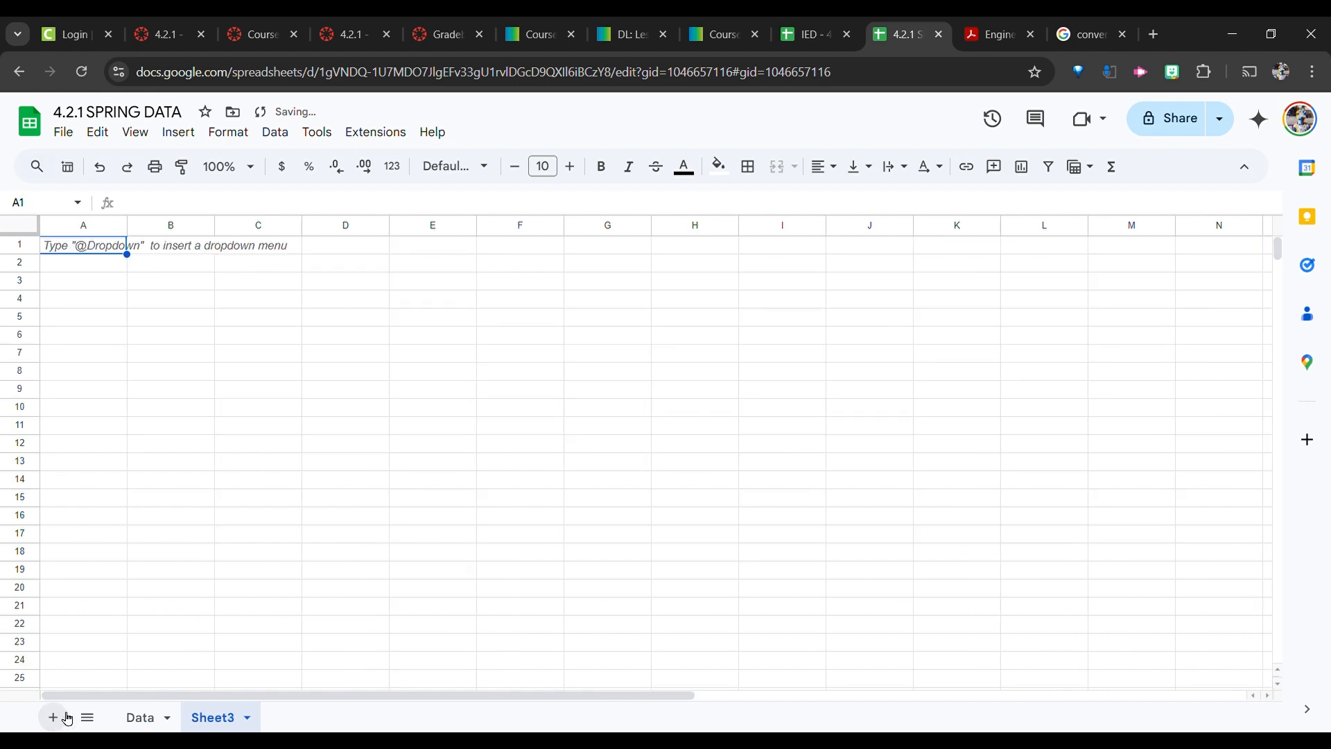
pyautogui.doubleClick(219, 718)
pyautogui.write('Fi')
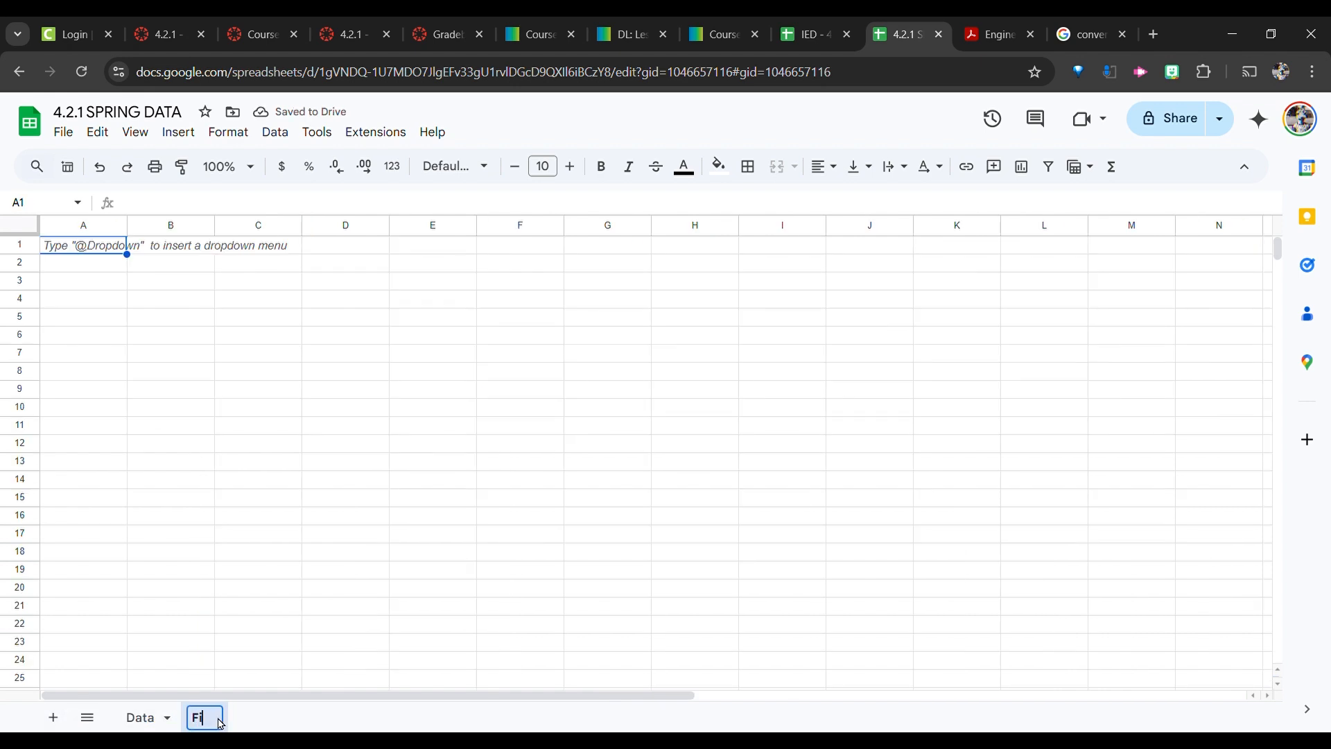
pyautogui.write('ltered Data')
pyautogui.press('Return')
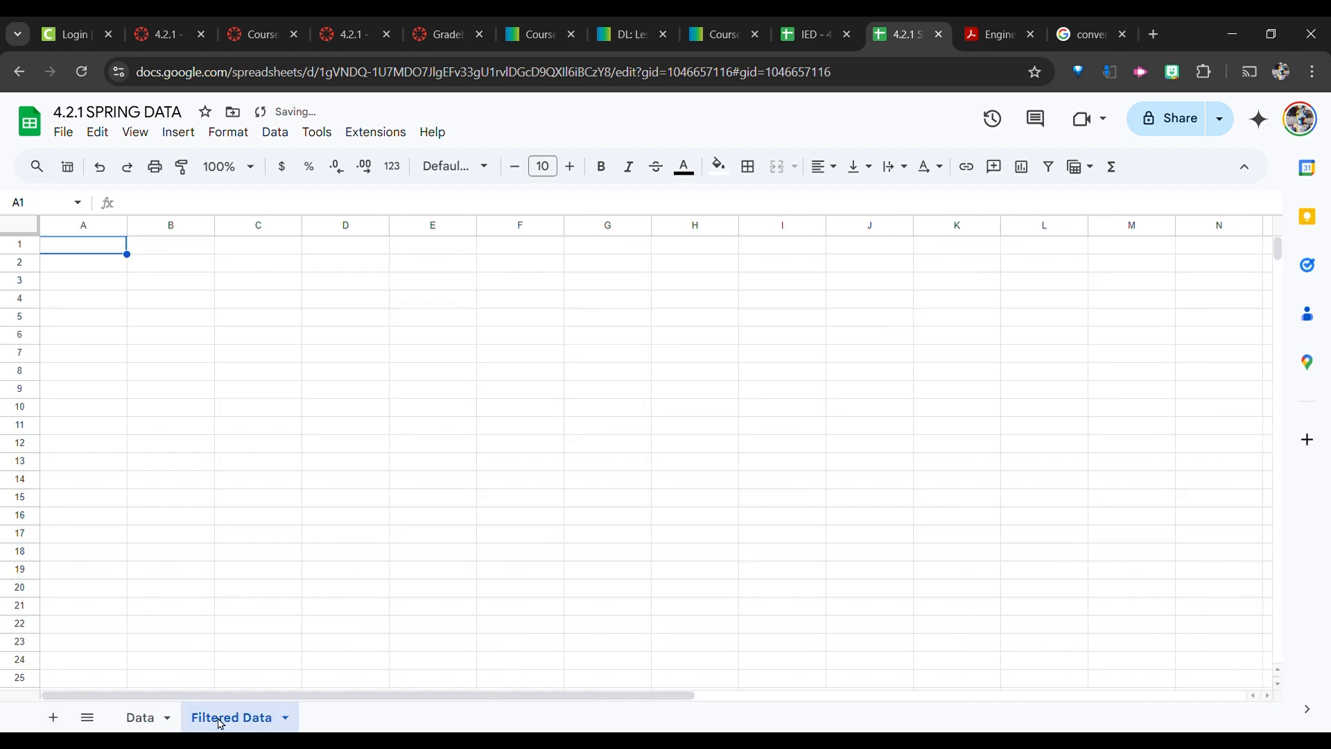
# Rename the Data sheet as "Raw Data".
pyautogui.doubleClick(140, 719)
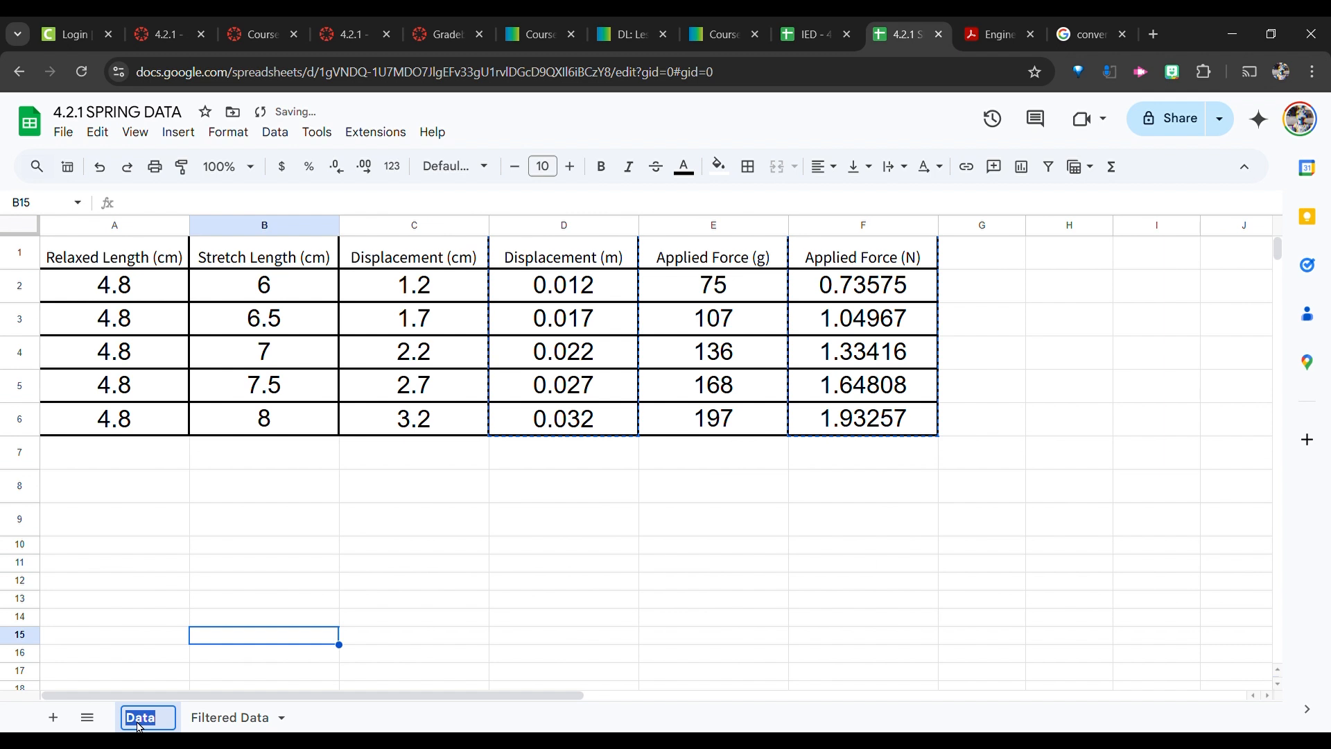
pyautogui.press('Left')
pyautogui.write('Raw')
pyautogui.press('Return')
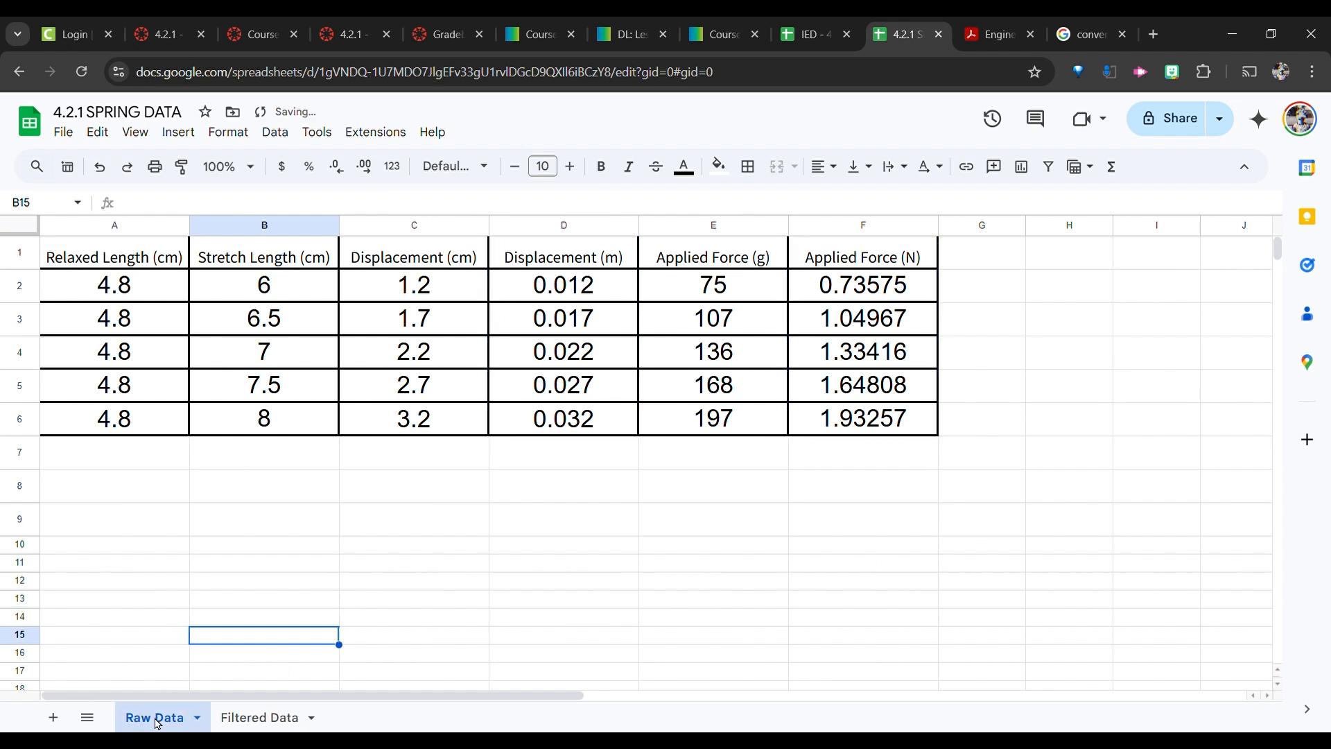
# Remove the word "Raw" from the first sheet's name so that it reads "Data".
pyautogui.doubleClick(158, 723)
pyautogui.click(157, 722)
pyautogui.press('BackSpace')
pyautogui.press('BackSpace')
pyautogui.press('BackSpace')
pyautogui.press('BackSpace')
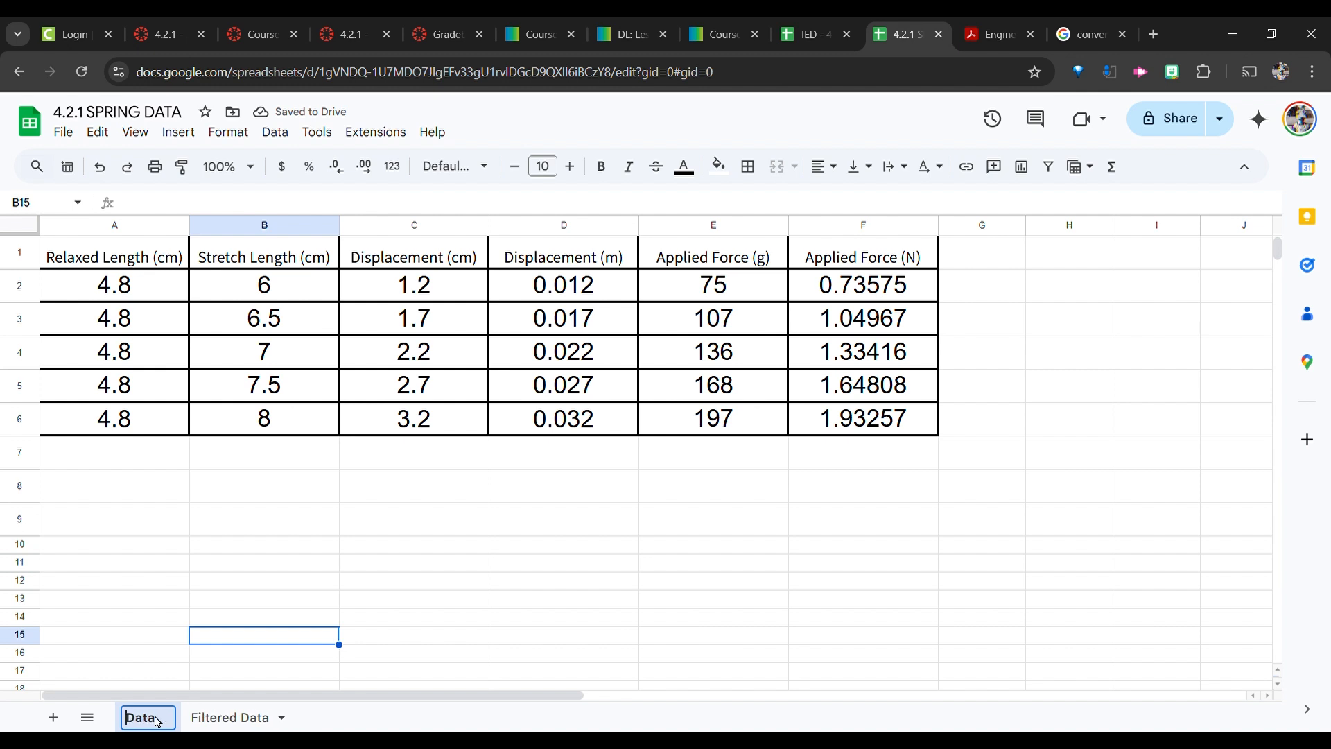
pyautogui.press('Return')
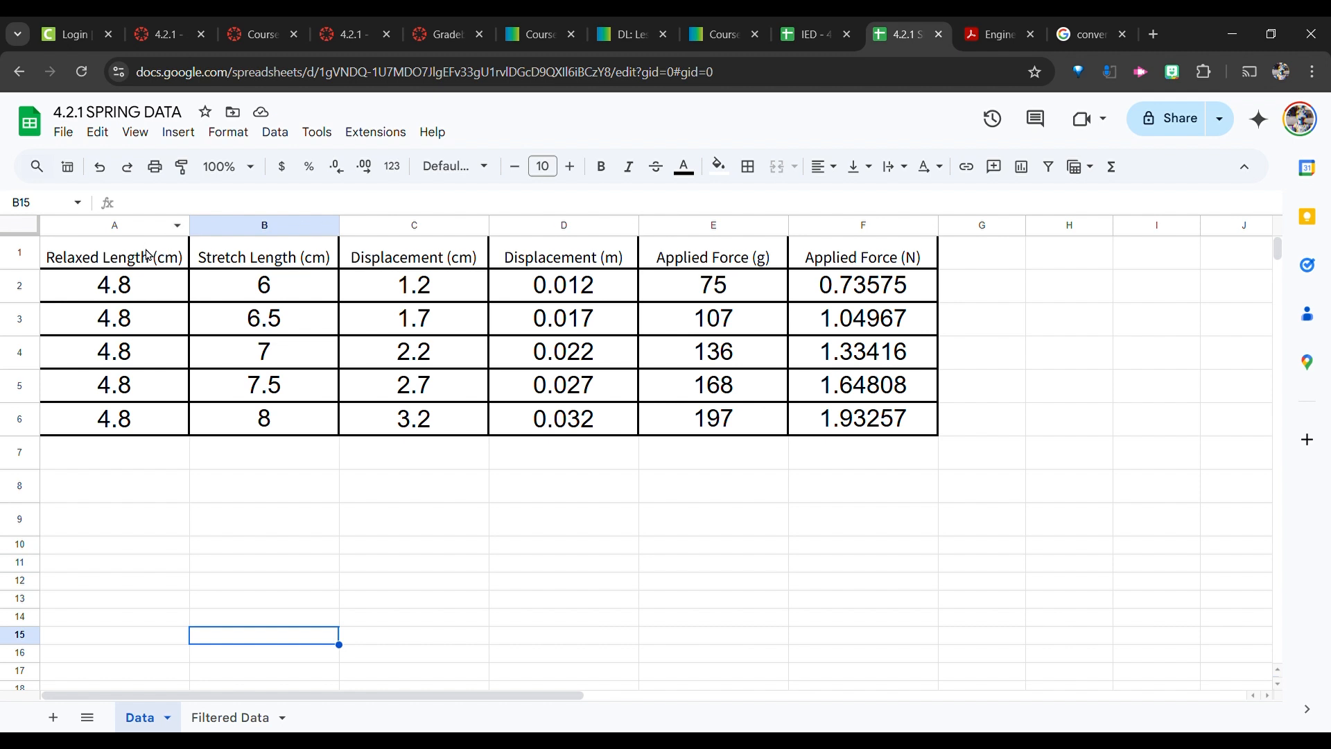
# Paste the copied displacement and force data into the Filtered Data sheet at A1, keeping values only.
pyautogui.click(236, 717)
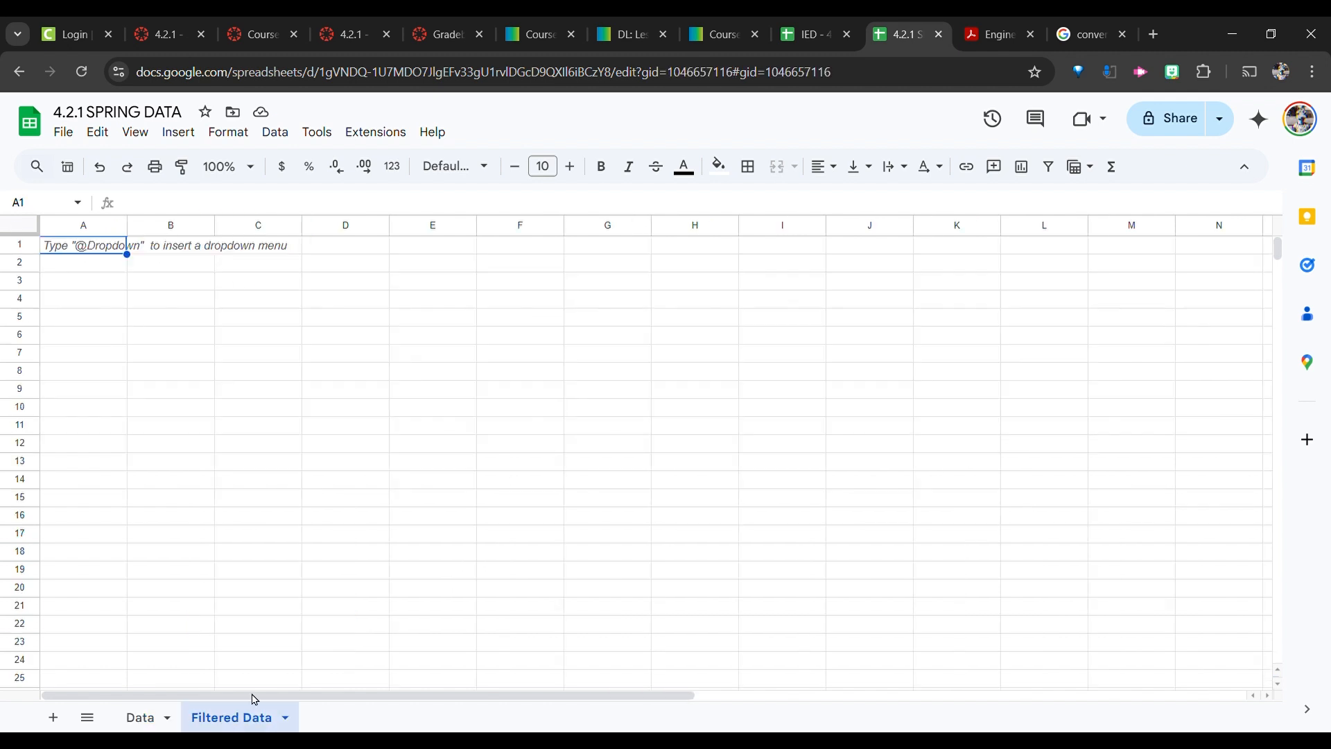
pyautogui.click(103, 250)
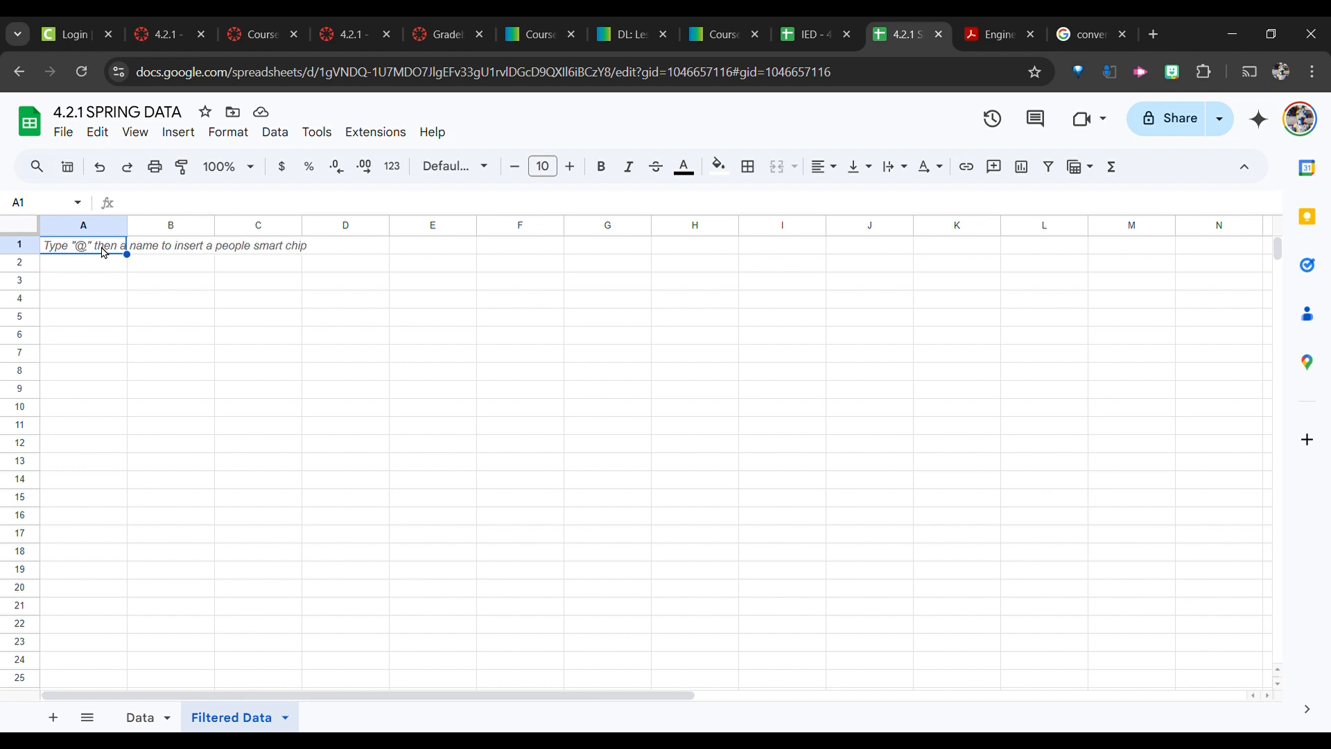
pyautogui.write('Displacement (m)\tApplied Force (N) 0.012\t0.73575 0.017\t1.04967 0.022\t1.33416 0.027\t1.64808 0.032\t1.93257')
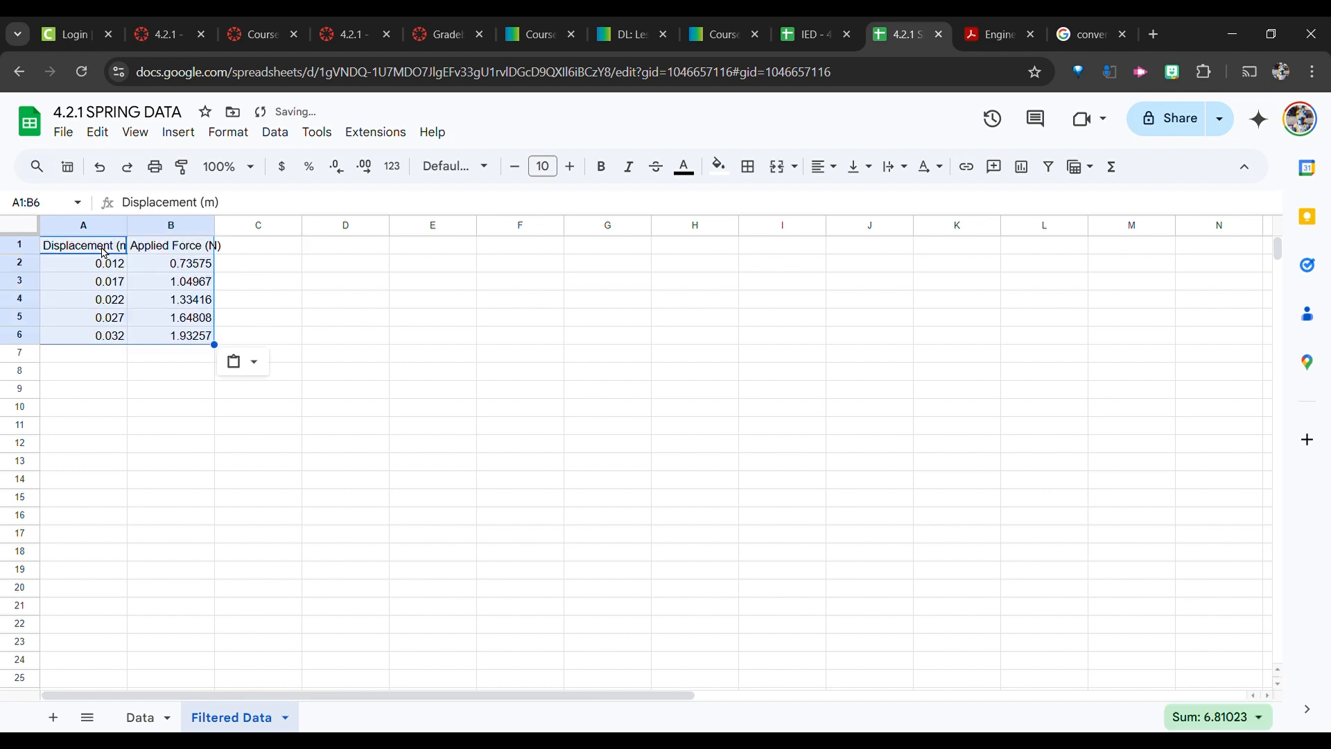
pyautogui.click(240, 365)
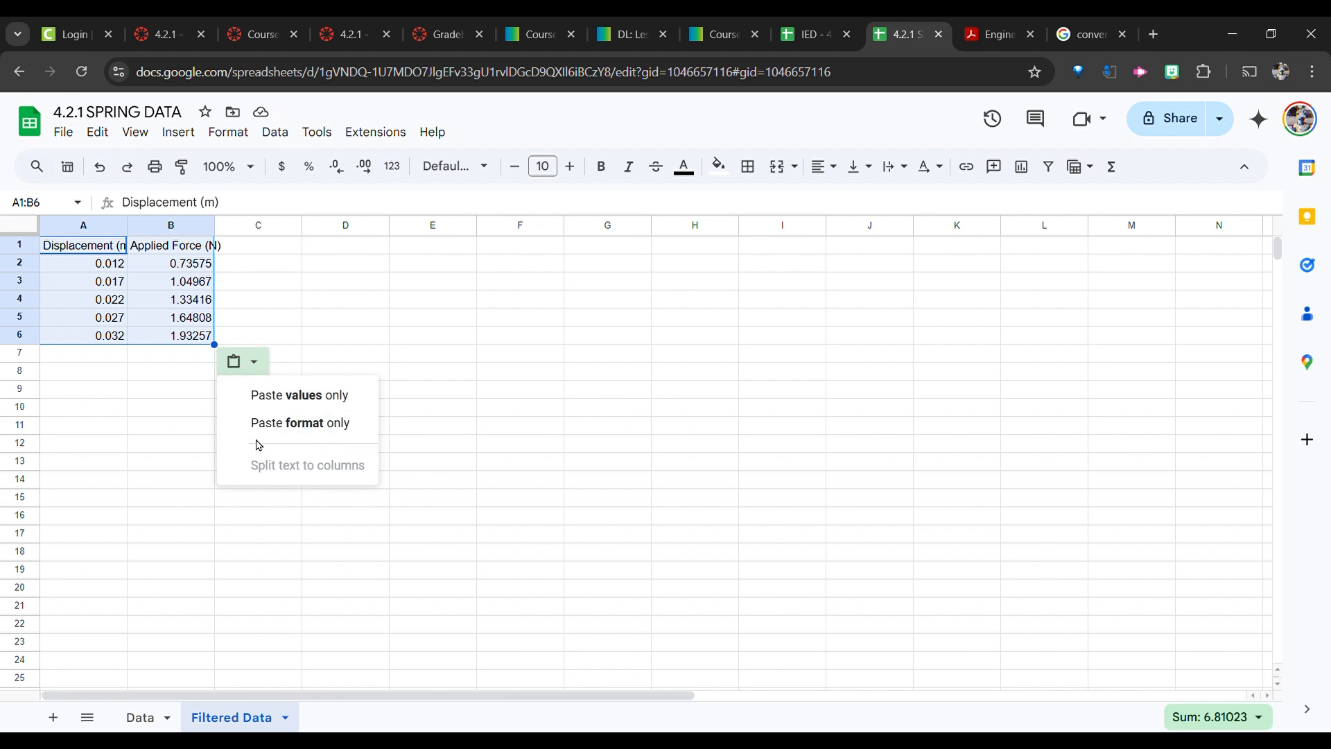
pyautogui.click(319, 396)
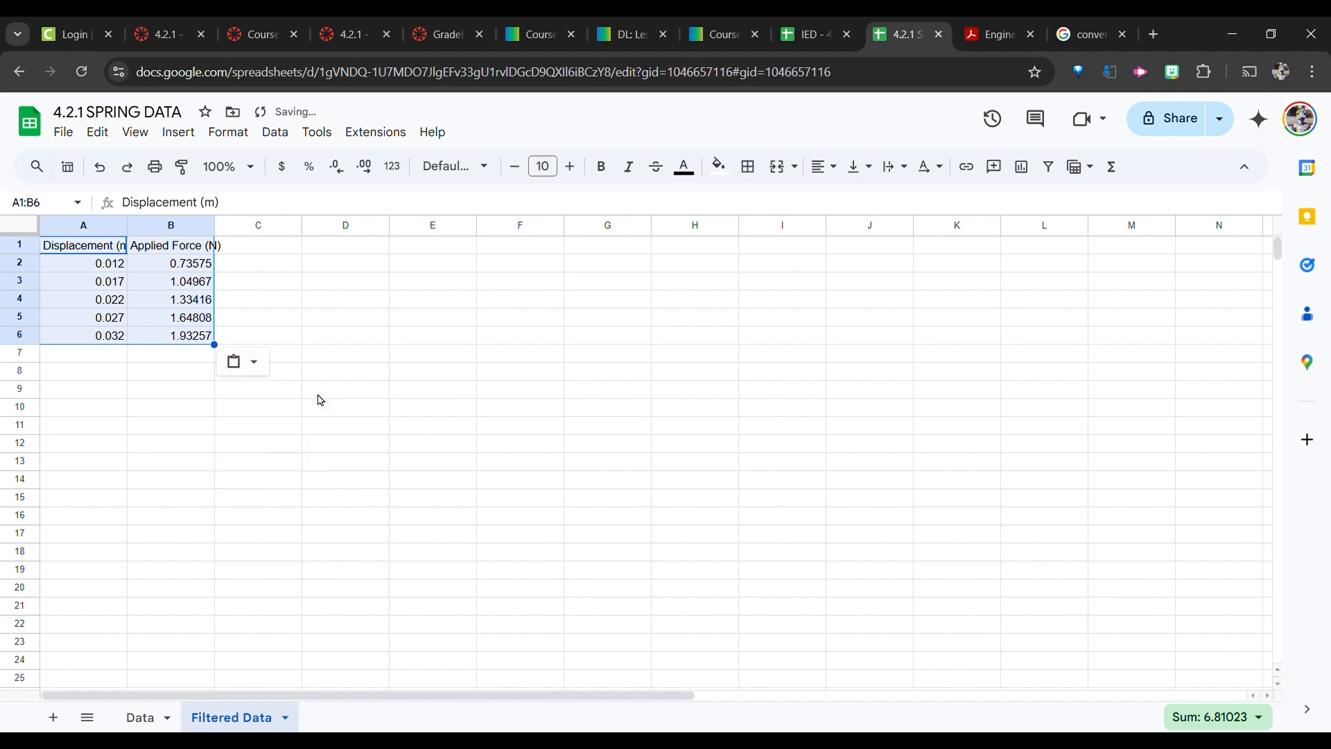
# Set the font size of the pasted table, A1:B6, to 21.
pyautogui.click(268, 264)
pyautogui.moveTo(93, 251); pyautogui.dragTo(183, 339)
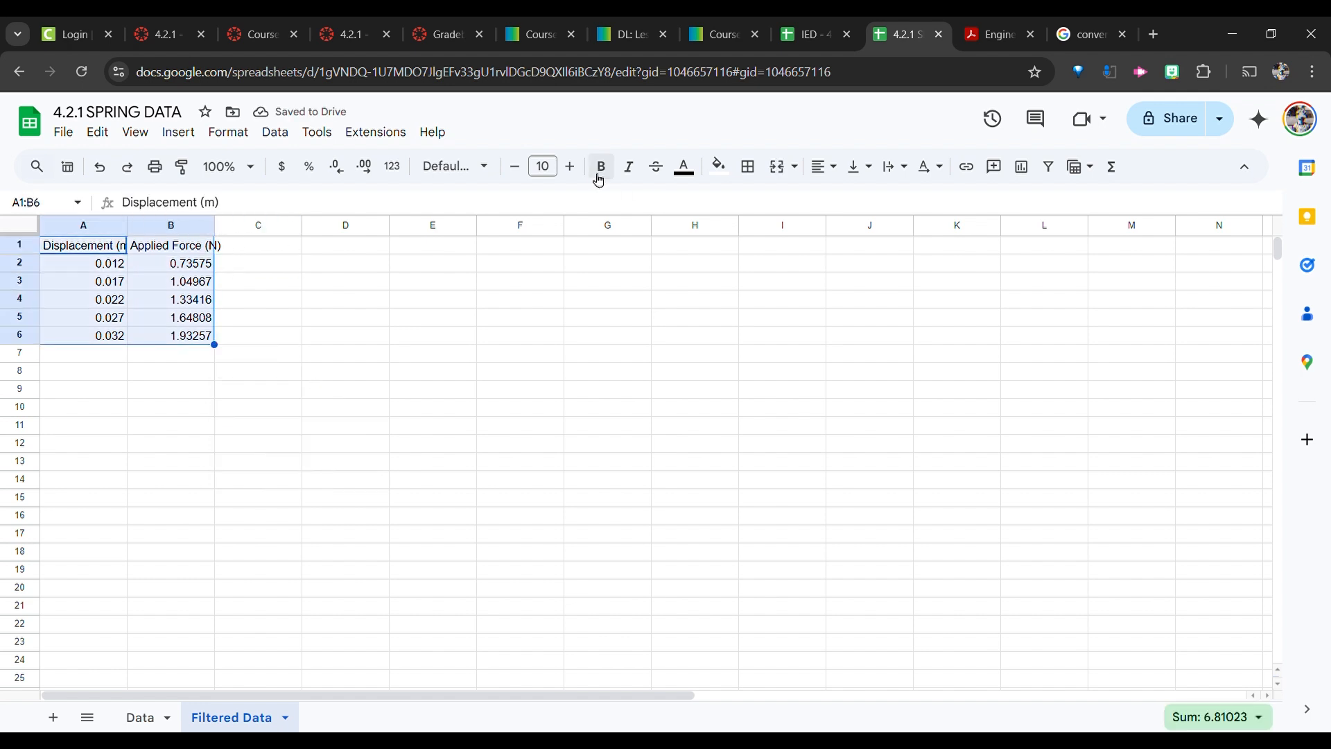
pyautogui.click(547, 174)
pyautogui.write('21')
pyautogui.press('Return')
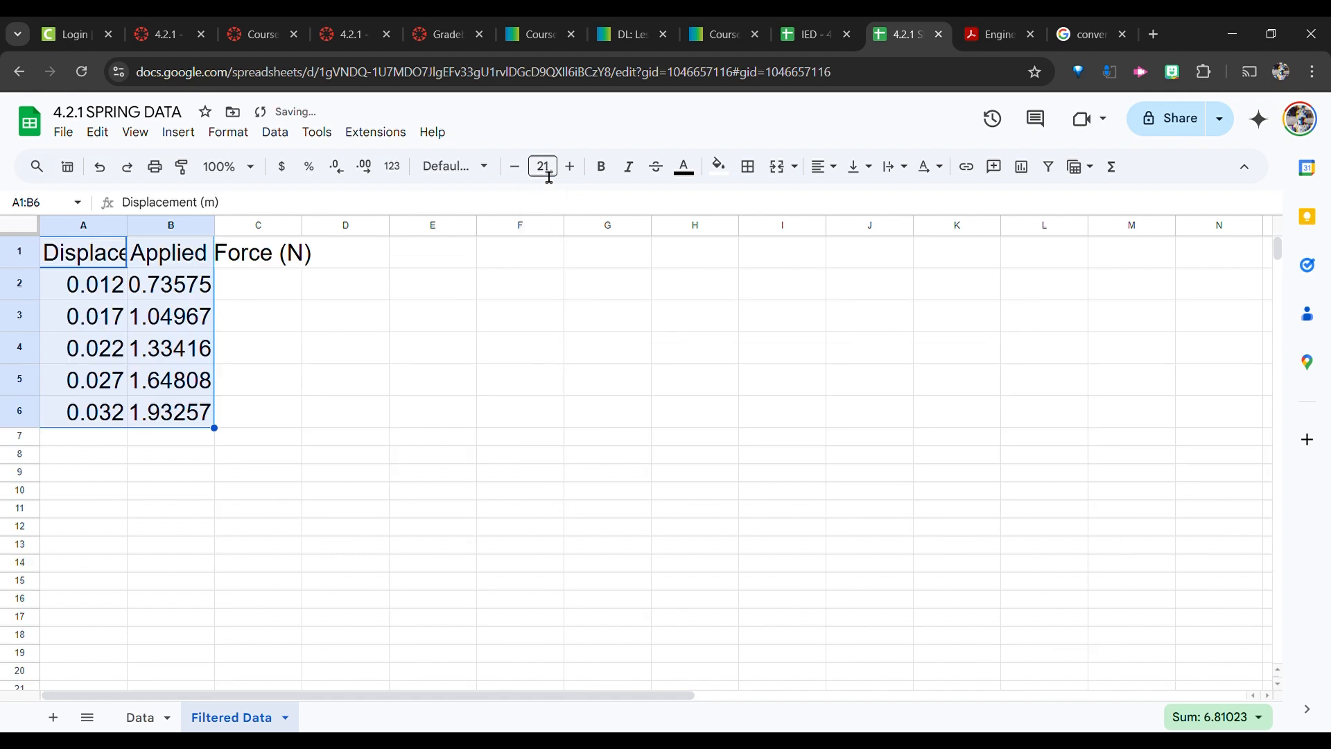
# Apply borders around every cell of A1:B6 using the medium-thickness solid line style.
pyautogui.click(749, 167)
pyautogui.click(757, 204)
pyautogui.click(912, 230)
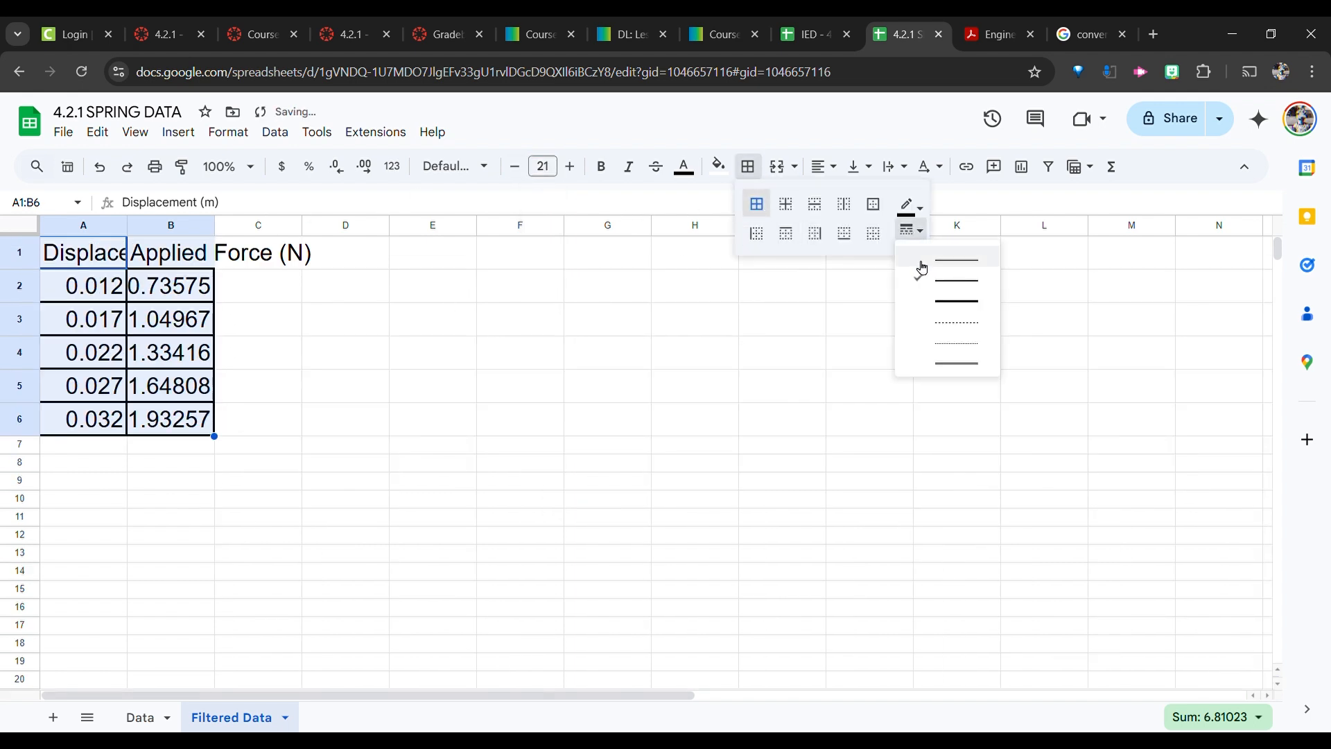
pyautogui.click(930, 280)
pyautogui.click(745, 174)
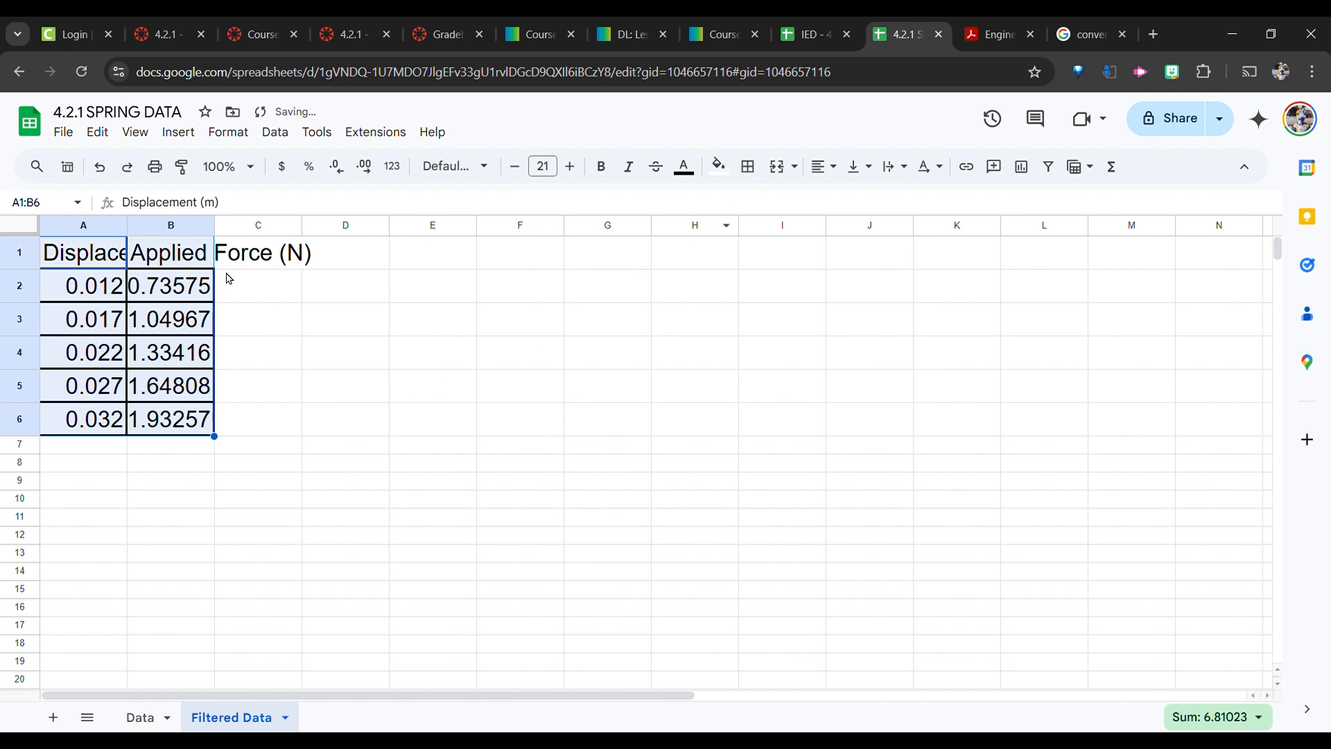
pyautogui.click(316, 320)
# Widen columns A and B equally so that both header texts fit within their cells.
pyautogui.click(116, 262)
pyautogui.keyDown('shift'); pyautogui.click(162, 257); pyautogui.keyUp('shift')
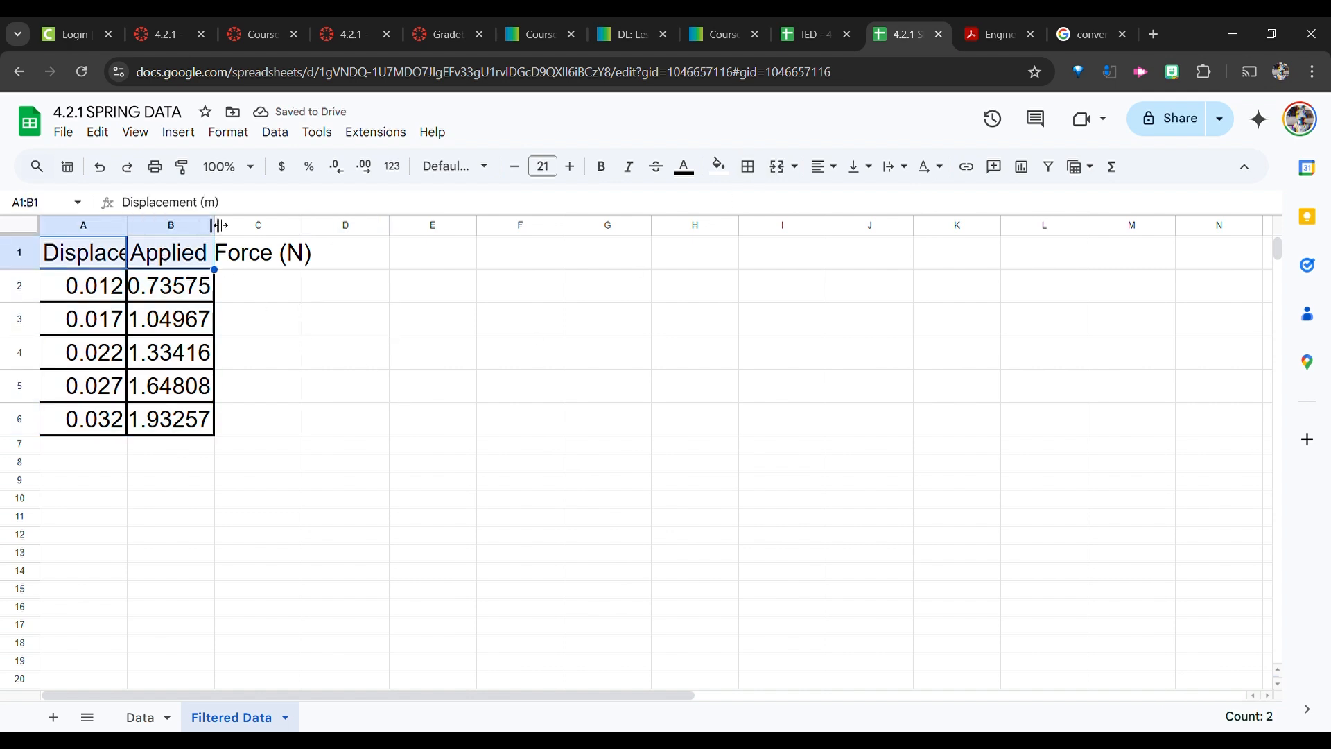
pyautogui.click(188, 225)
pyautogui.keyDown('shift'); pyautogui.click(104, 225); pyautogui.keyUp('shift')
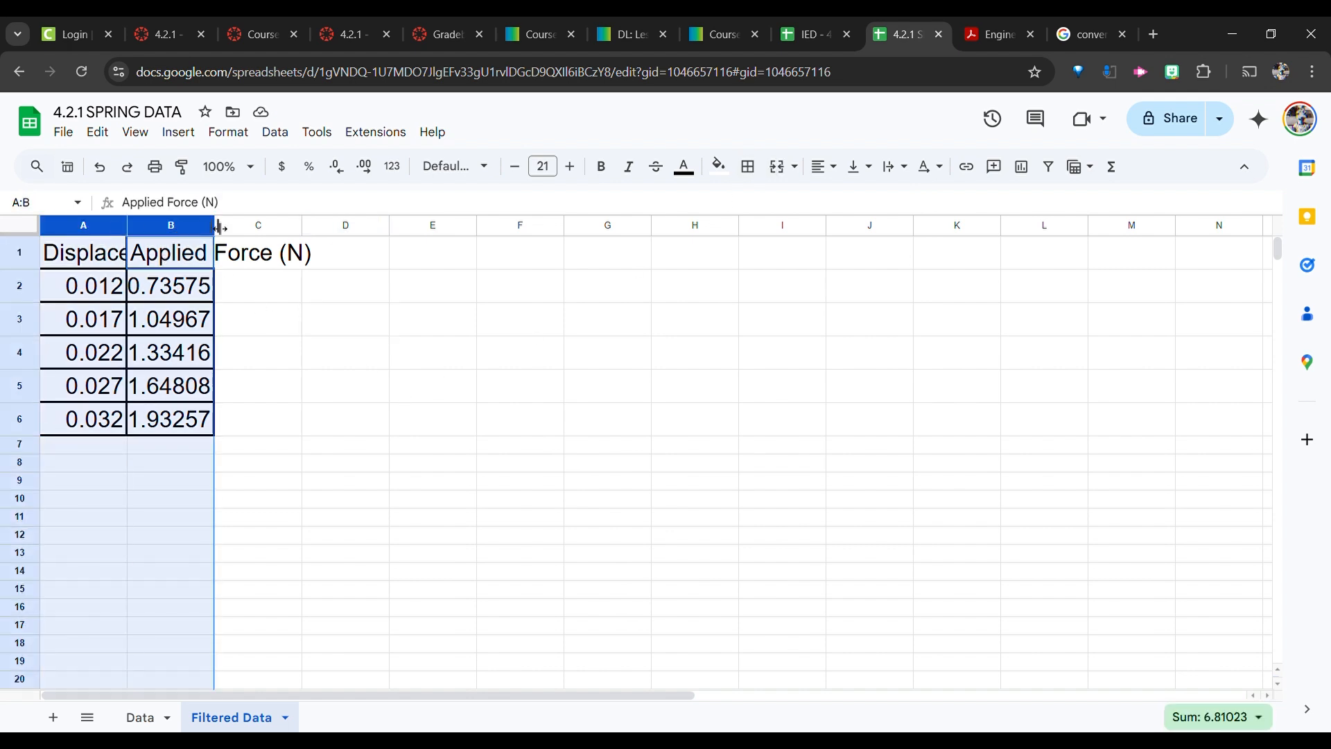
pyautogui.moveTo(214, 225); pyautogui.dragTo(446, 227)
pyautogui.click(550, 371)
# Center the contents of A1:B6 horizontally and align them to the middle vertically.
pyautogui.click(138, 253)
pyautogui.keyDown('shift'); pyautogui.click(446, 419); pyautogui.keyUp('shift')
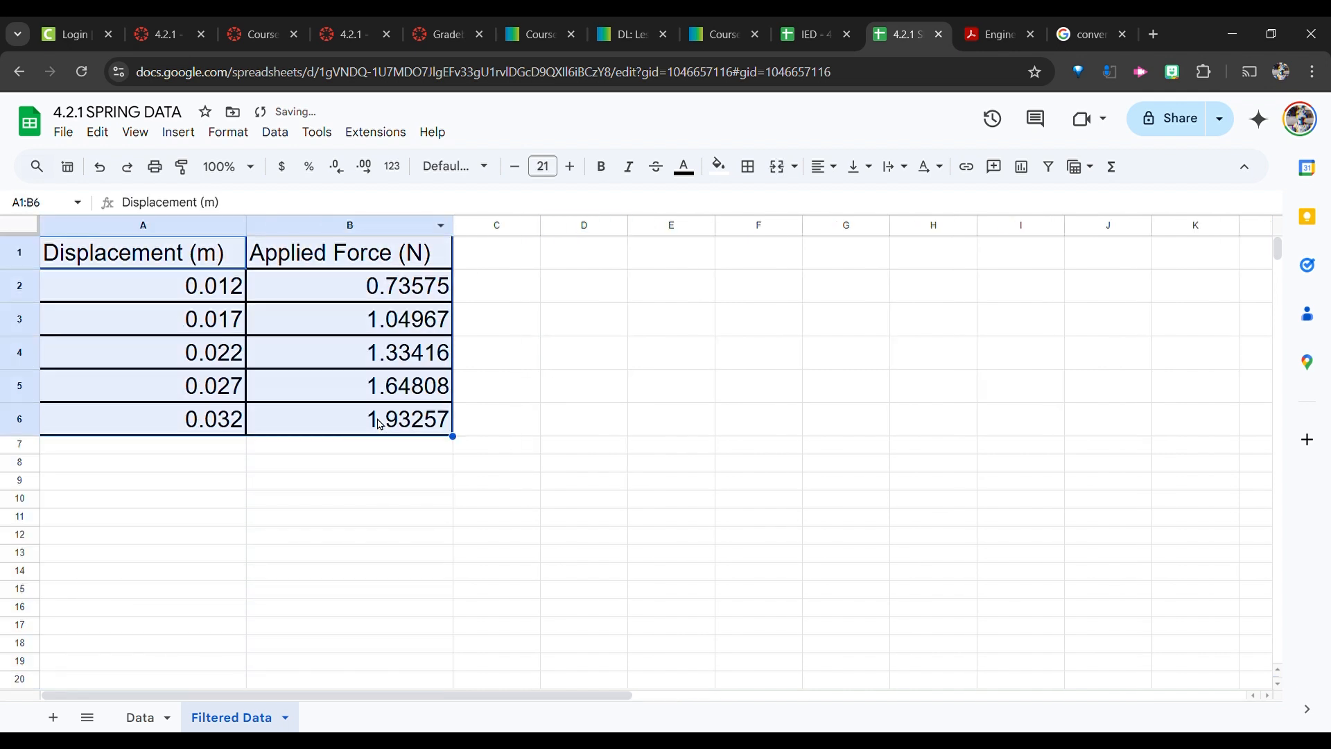
pyautogui.click(837, 181)
pyautogui.click(847, 200)
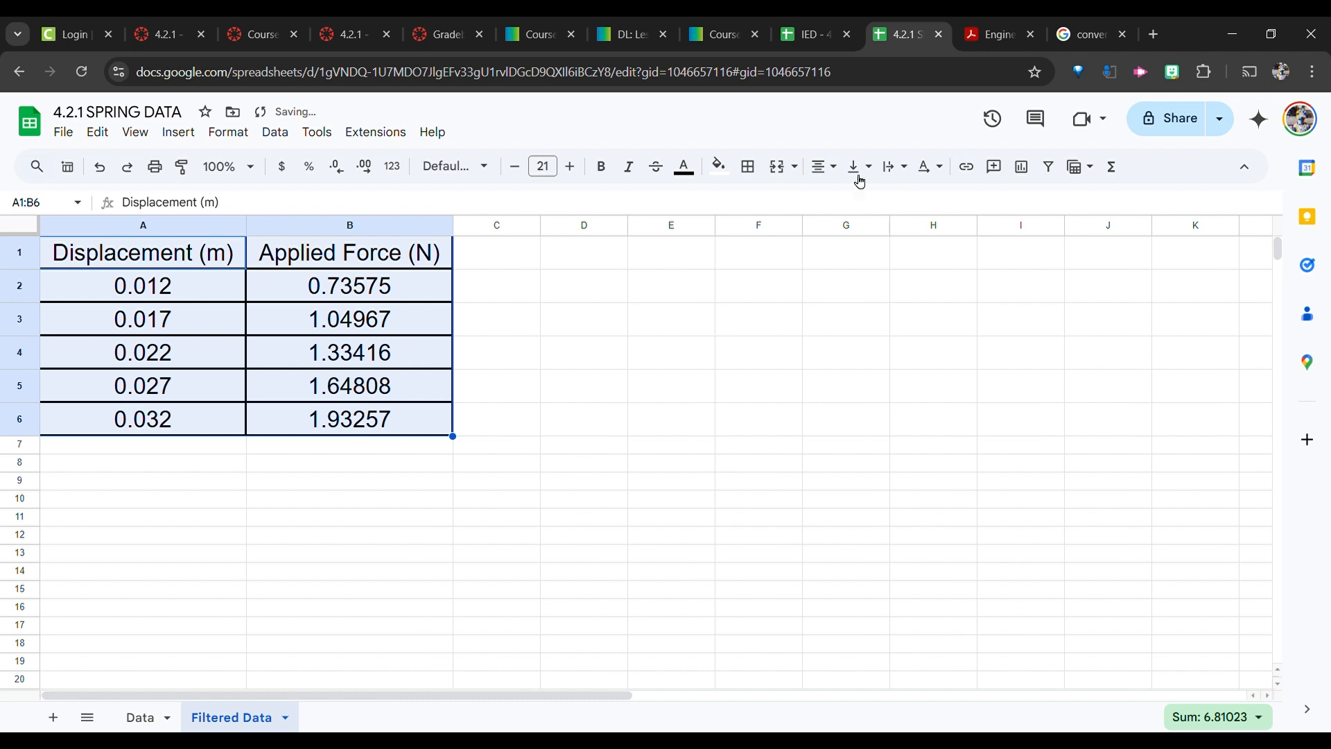
pyautogui.click(859, 172)
pyautogui.click(879, 216)
pyautogui.click(794, 361)
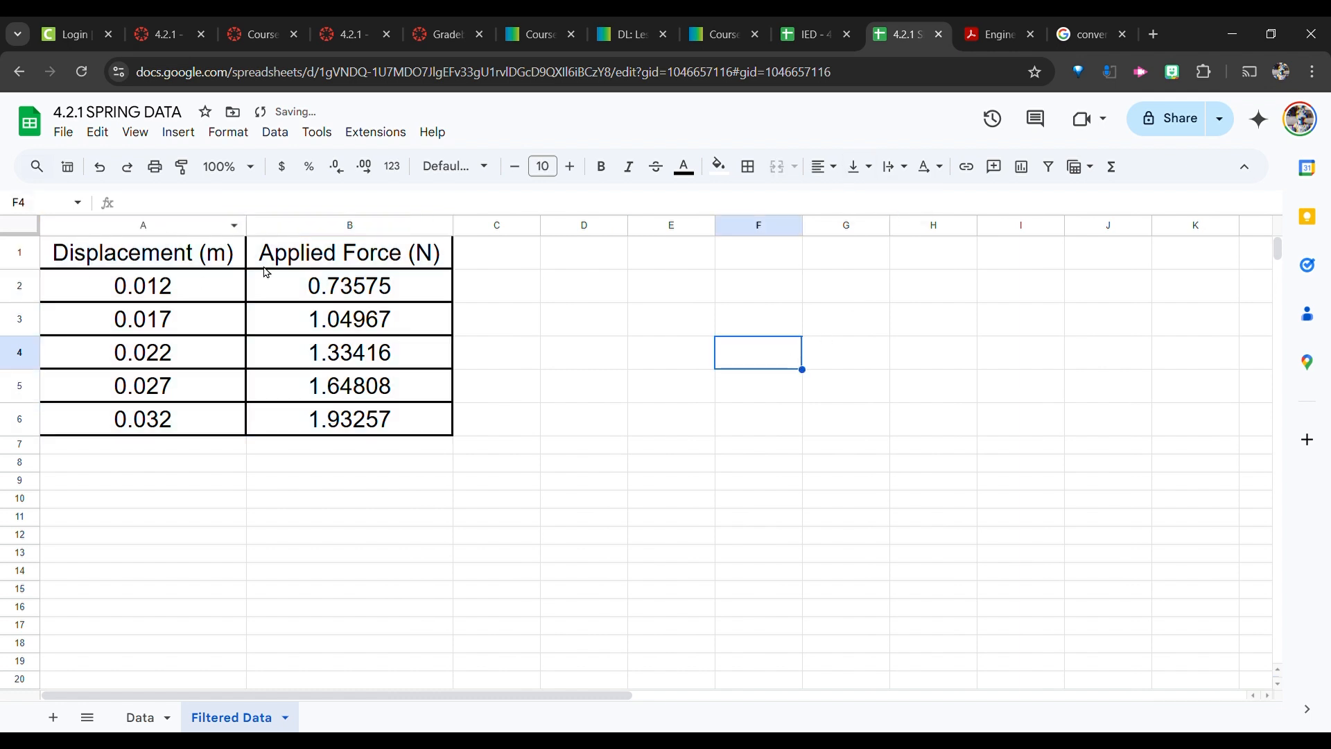
# Insert a chart built from the displacement and applied force table, A1:B6.
pyautogui.click(164, 267)
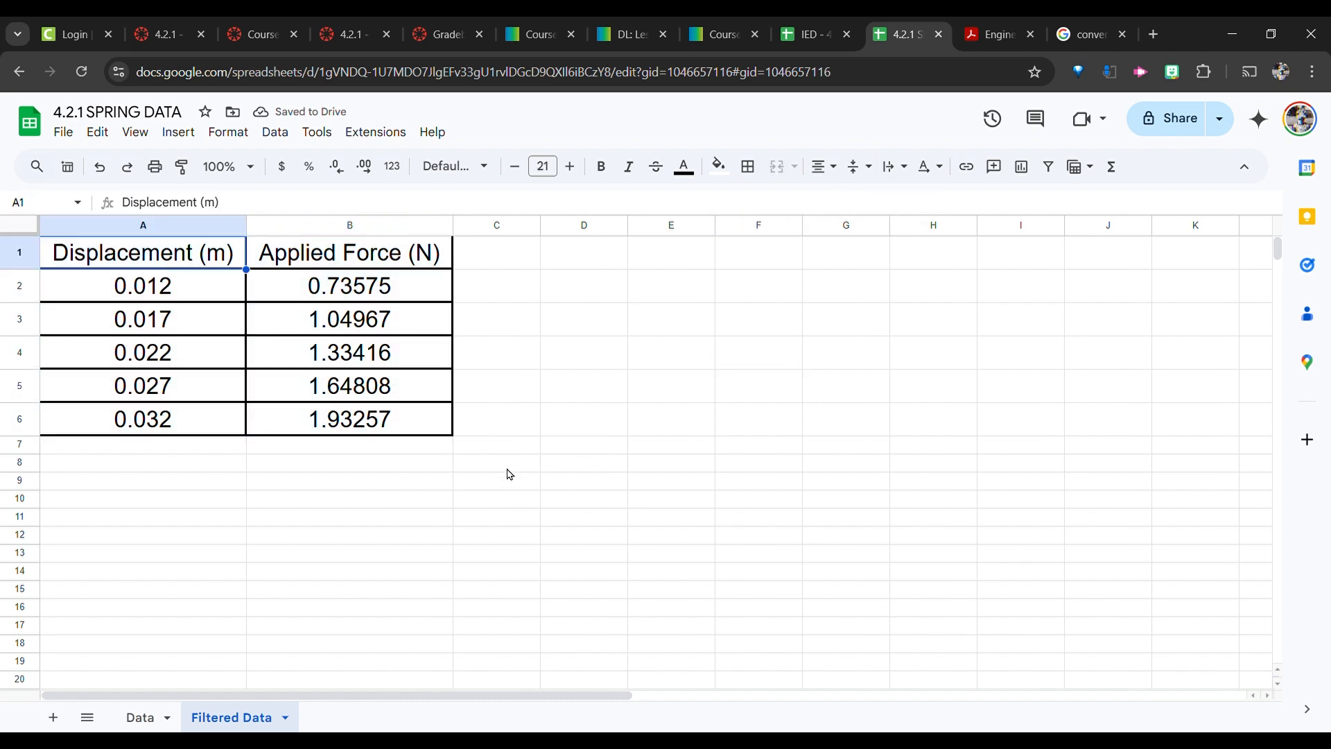
pyautogui.keyDown('shift'); pyautogui.click(406, 420); pyautogui.keyUp('shift')
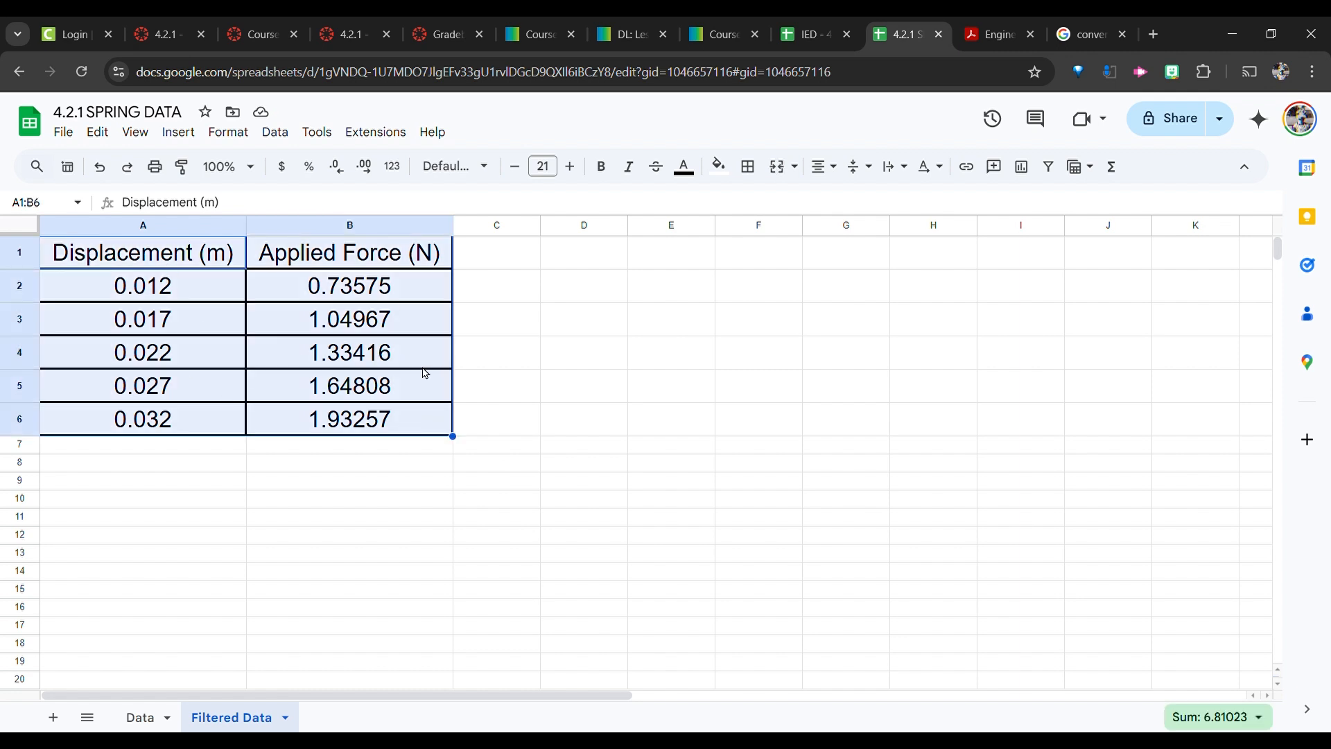
pyautogui.click(381, 418)
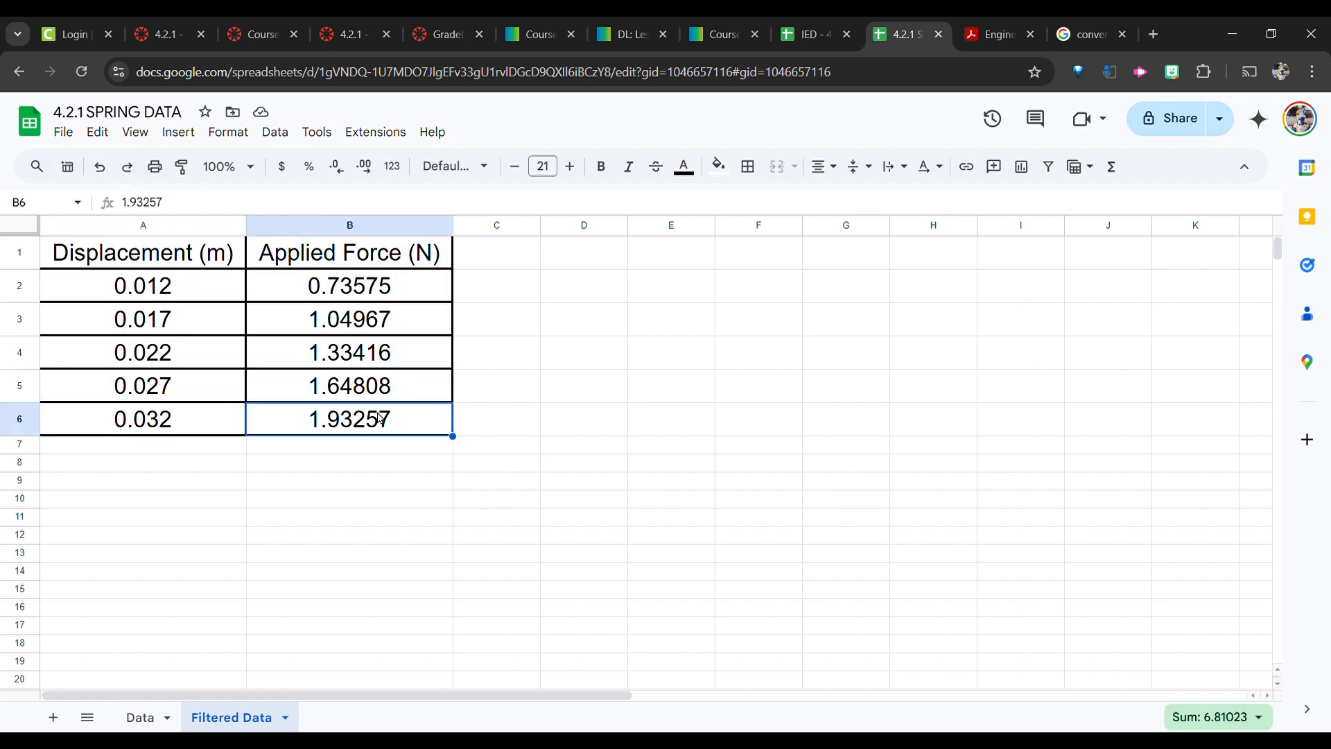
pyautogui.click(162, 260)
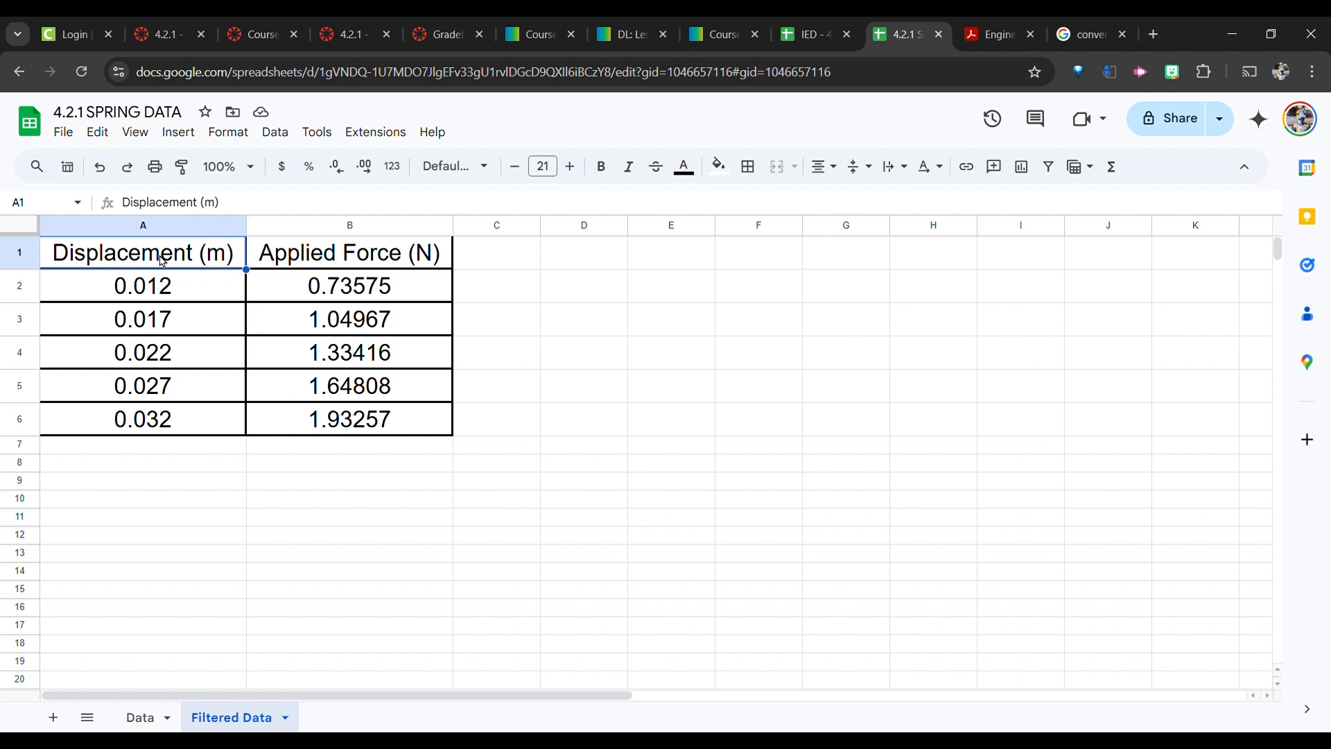
pyautogui.keyDown('shift'); pyautogui.click(337, 429); pyautogui.keyUp('shift')
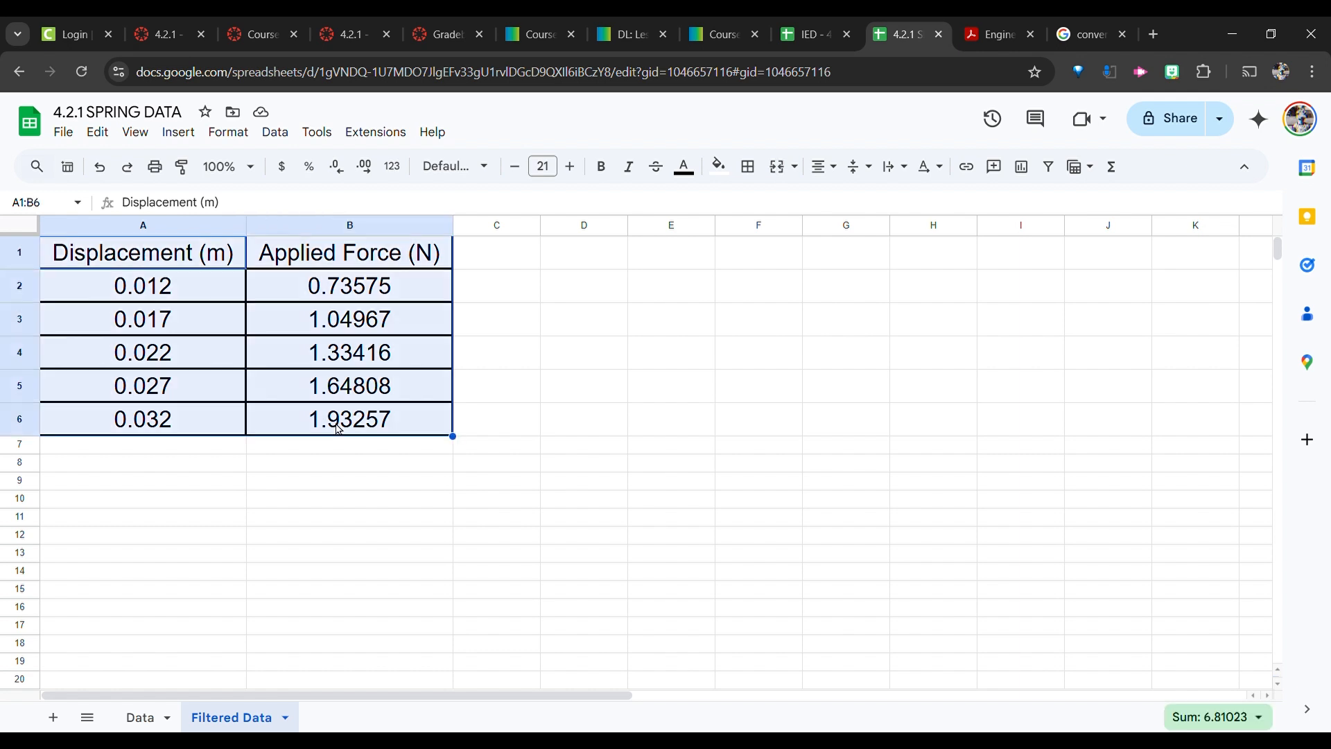
pyautogui.click(190, 138)
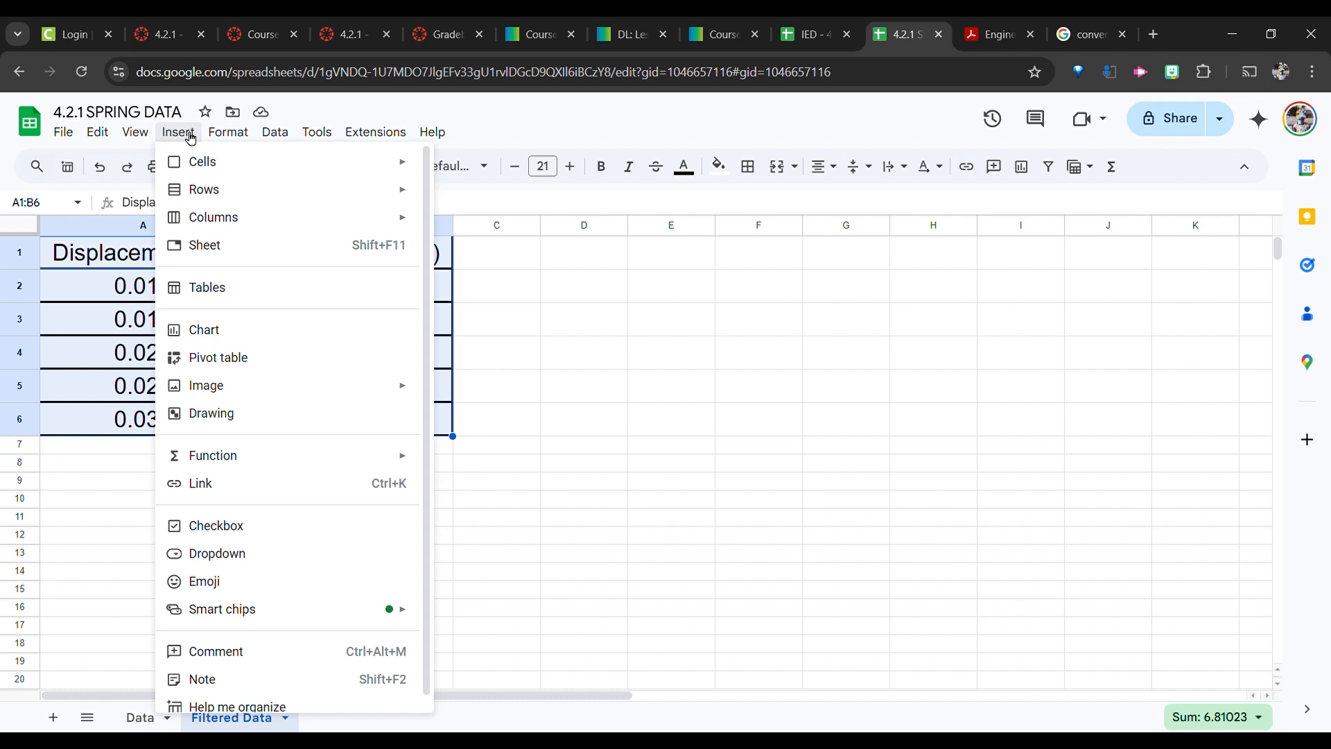
pyautogui.click(241, 339)
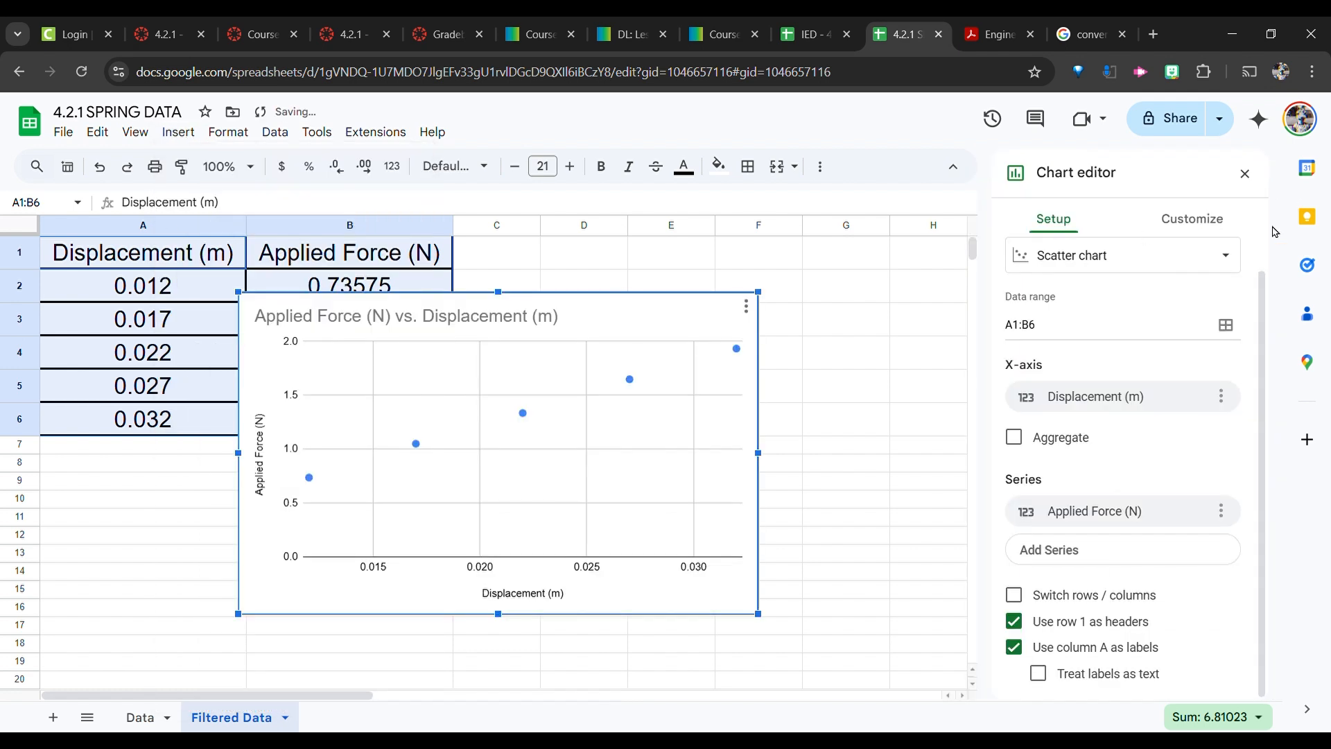
# Choose Scatter chart as the chart type and move the chart beside the table so it starts at column C.
pyautogui.click(1141, 256)
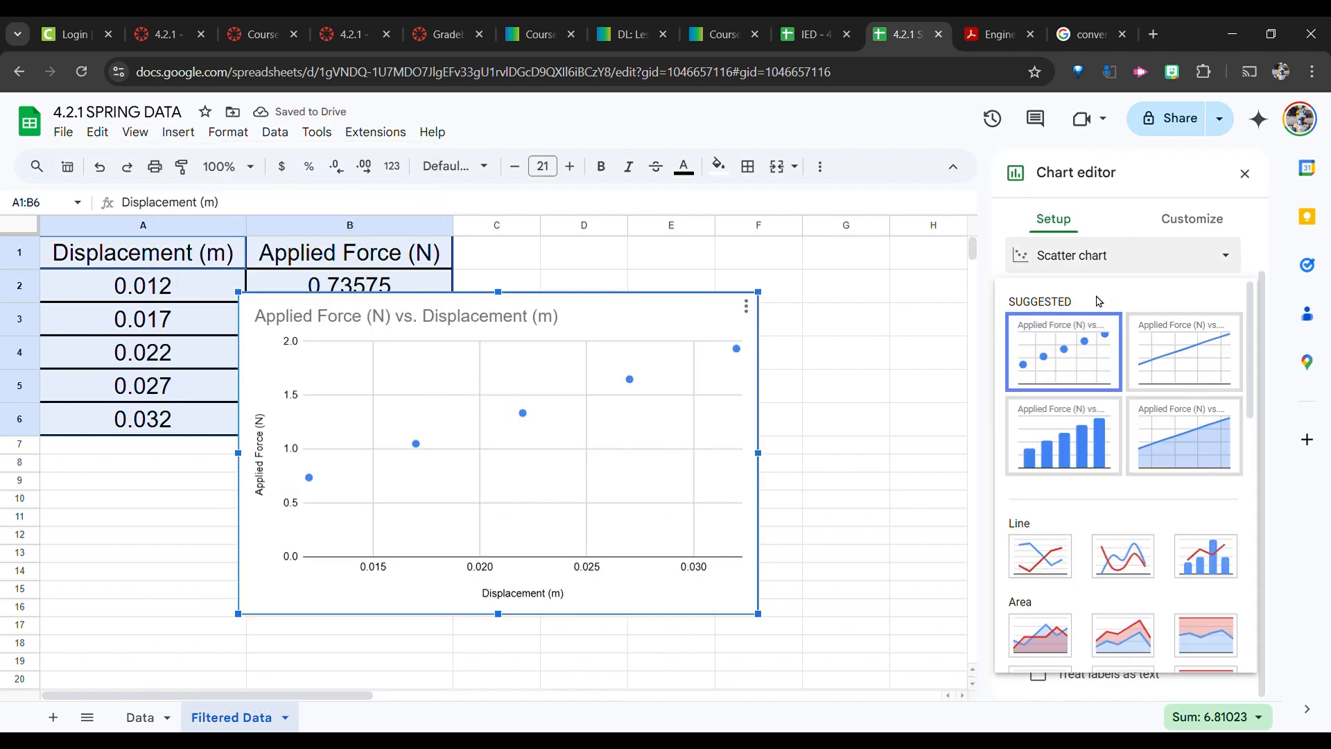
pyautogui.scroll(-3, 1071, 322)
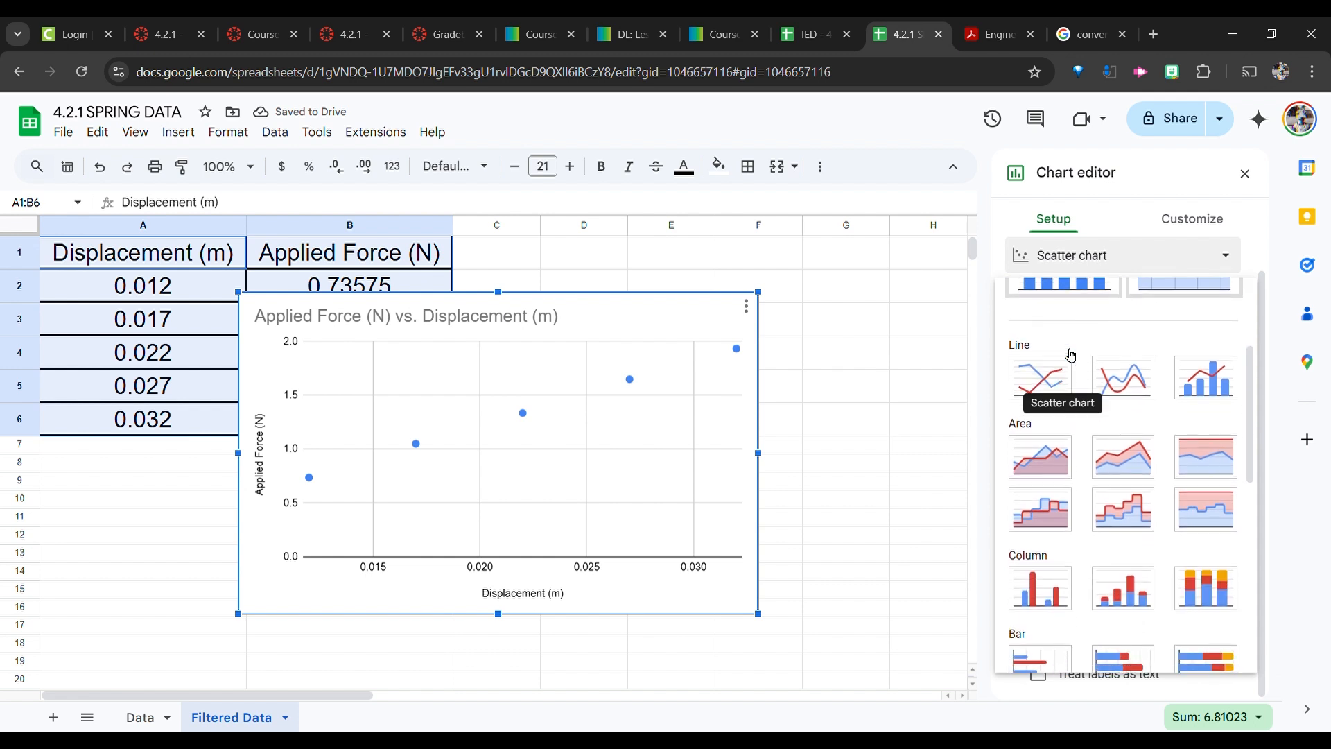
pyautogui.scroll(-4, 1060, 350)
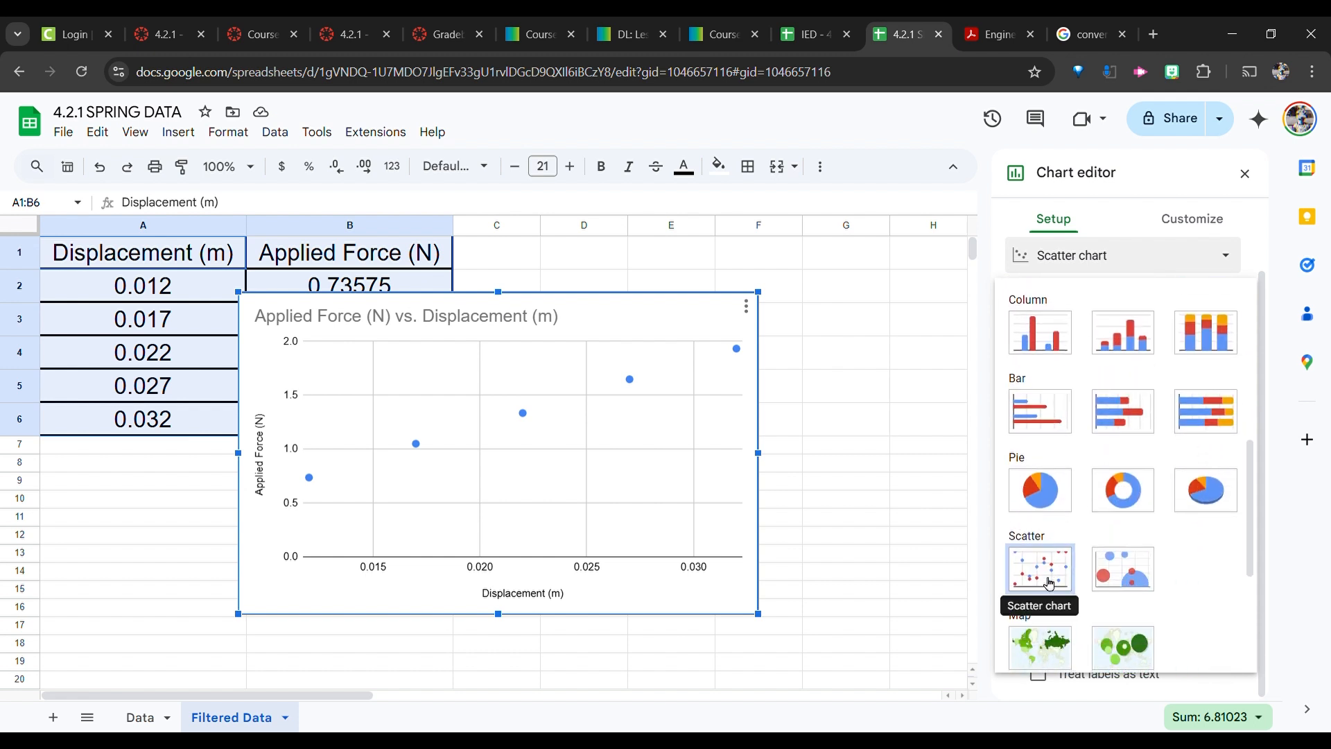
pyautogui.click(1053, 572)
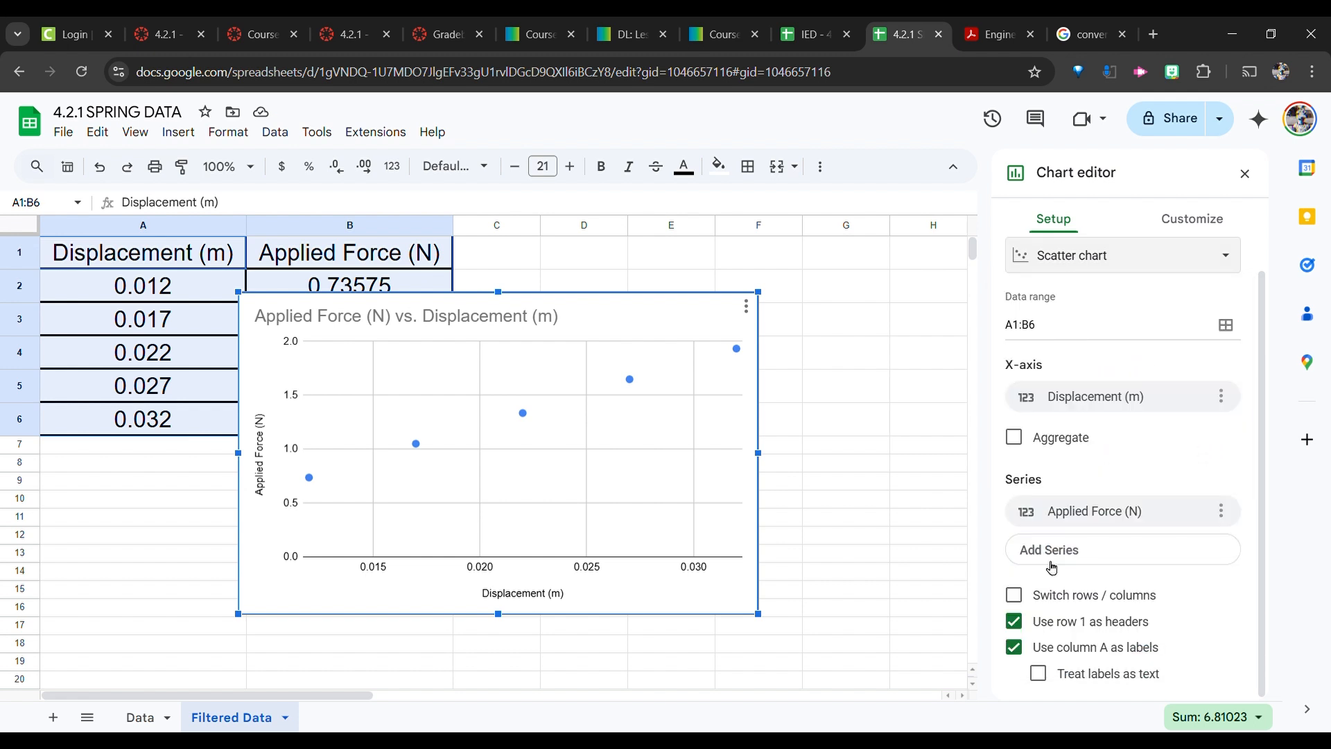
pyautogui.moveTo(582, 304); pyautogui.dragTo(799, 249)
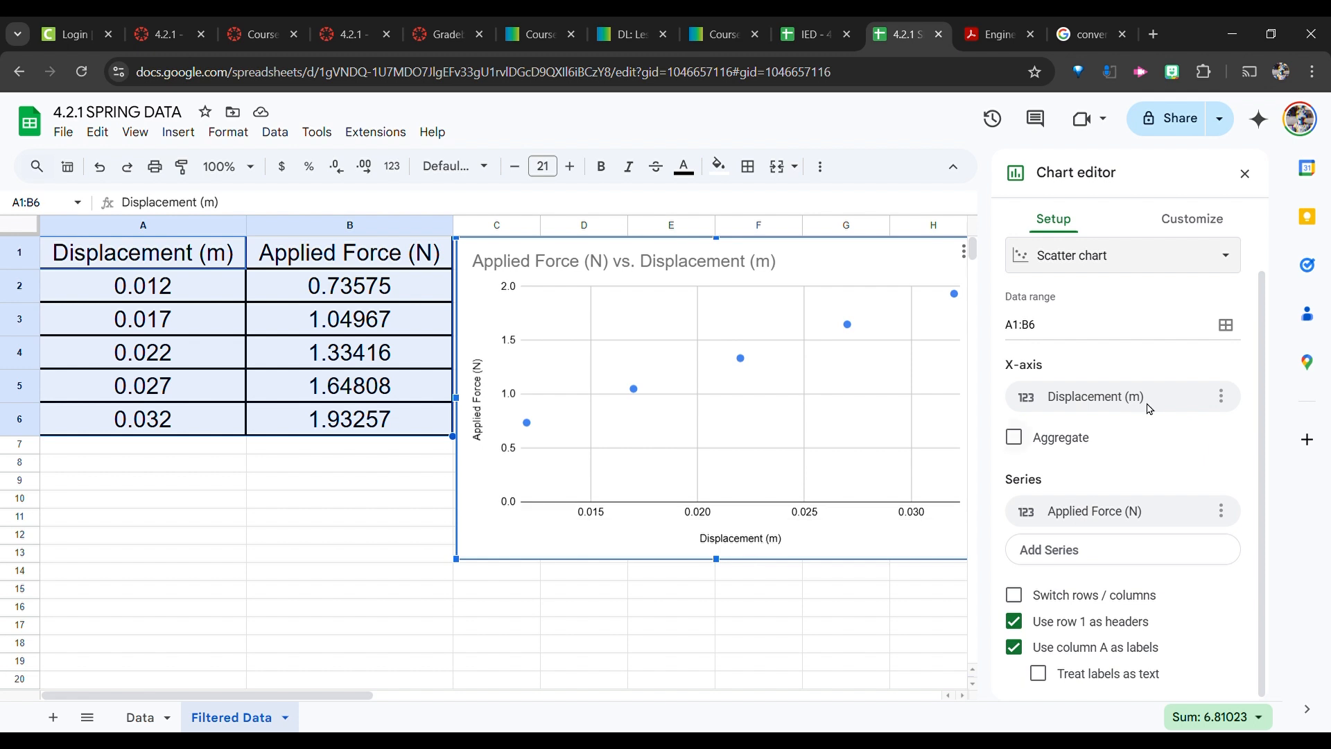
pyautogui.scroll(1, 1146, 409)
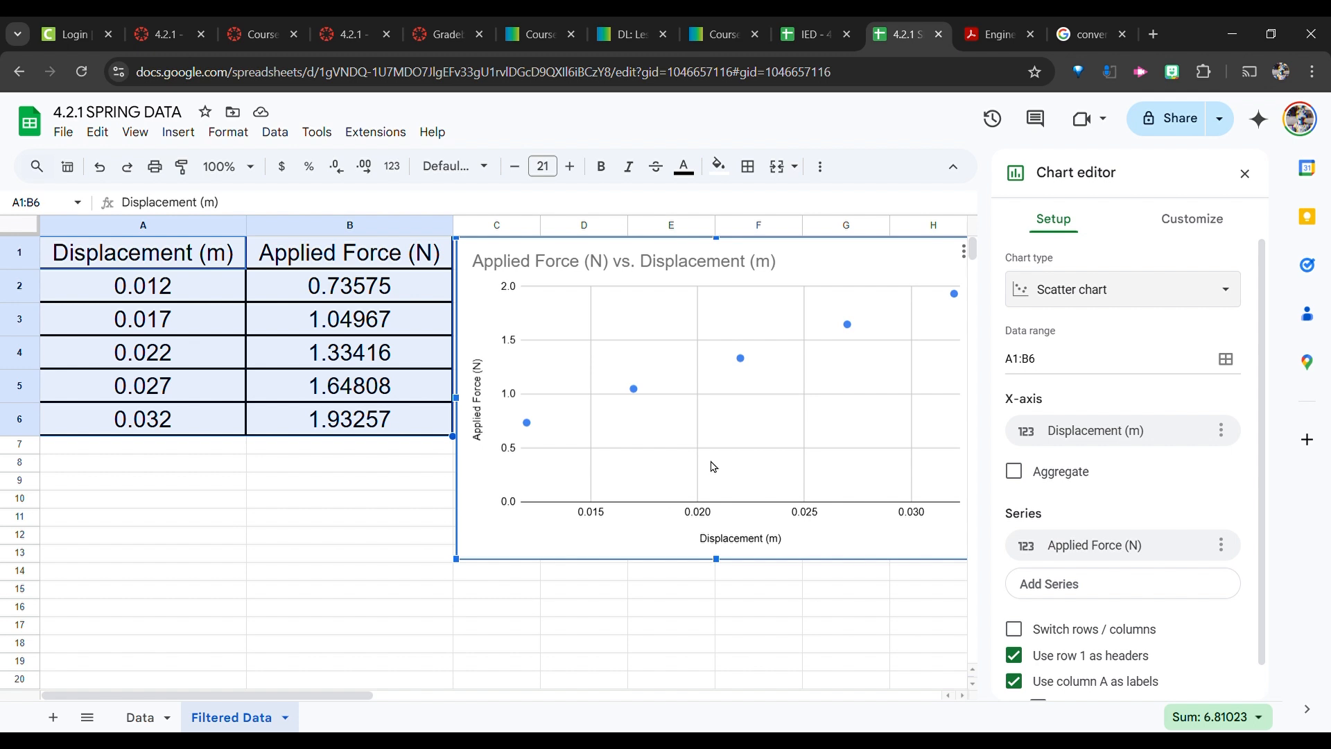
pyautogui.scroll(-1, 1206, 379)
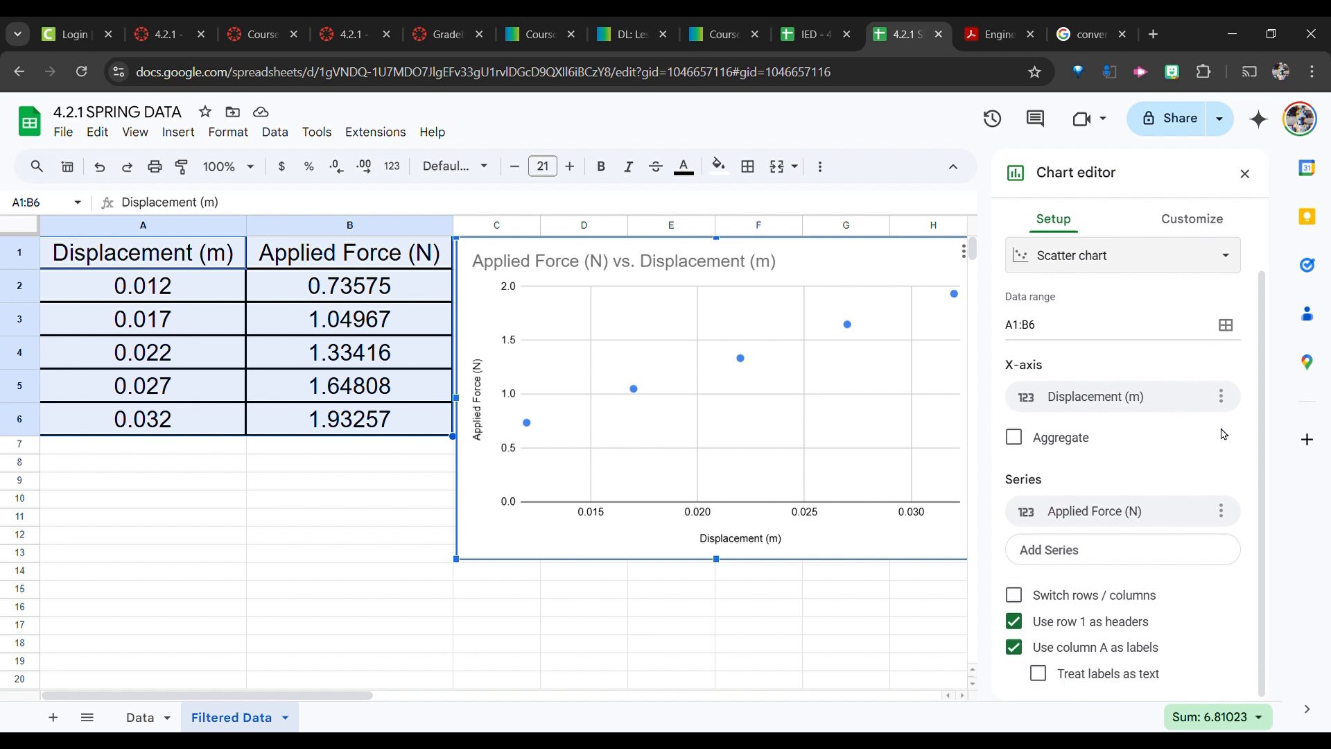
pyautogui.scroll(1, 1223, 434)
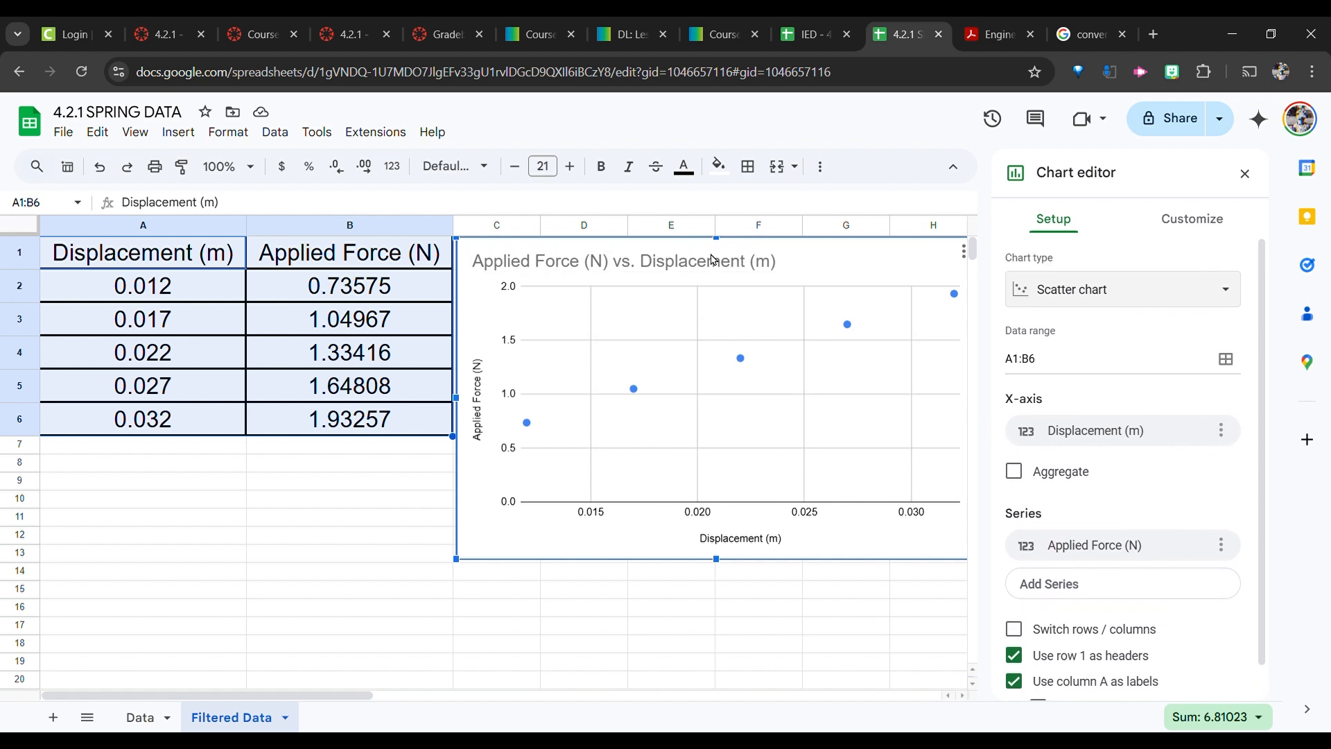
# Look through the chart's legend, title, and gridline customization options for the trendline setting.
pyautogui.click(1215, 226)
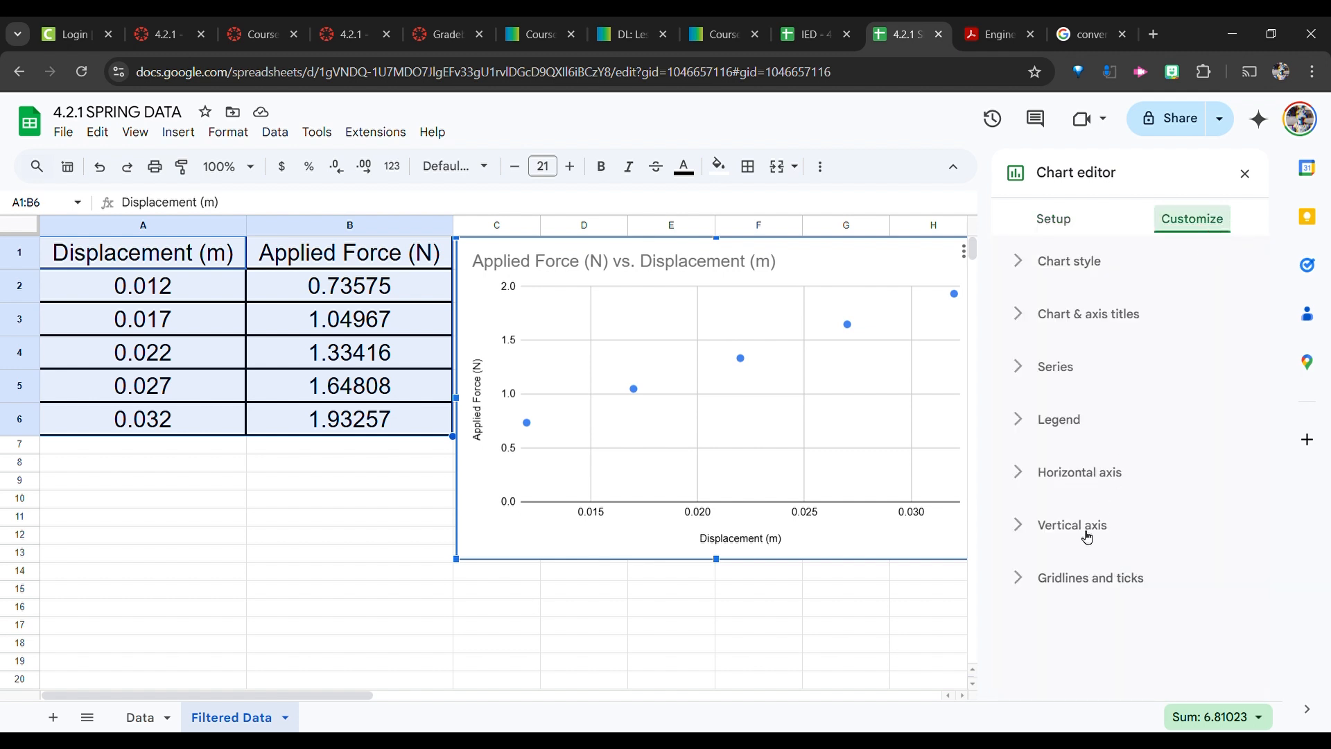
pyautogui.click(1069, 419)
pyautogui.scroll(-1, 1260, 362)
pyautogui.scroll(-1, 1261, 363)
pyautogui.scroll(1, 1260, 367)
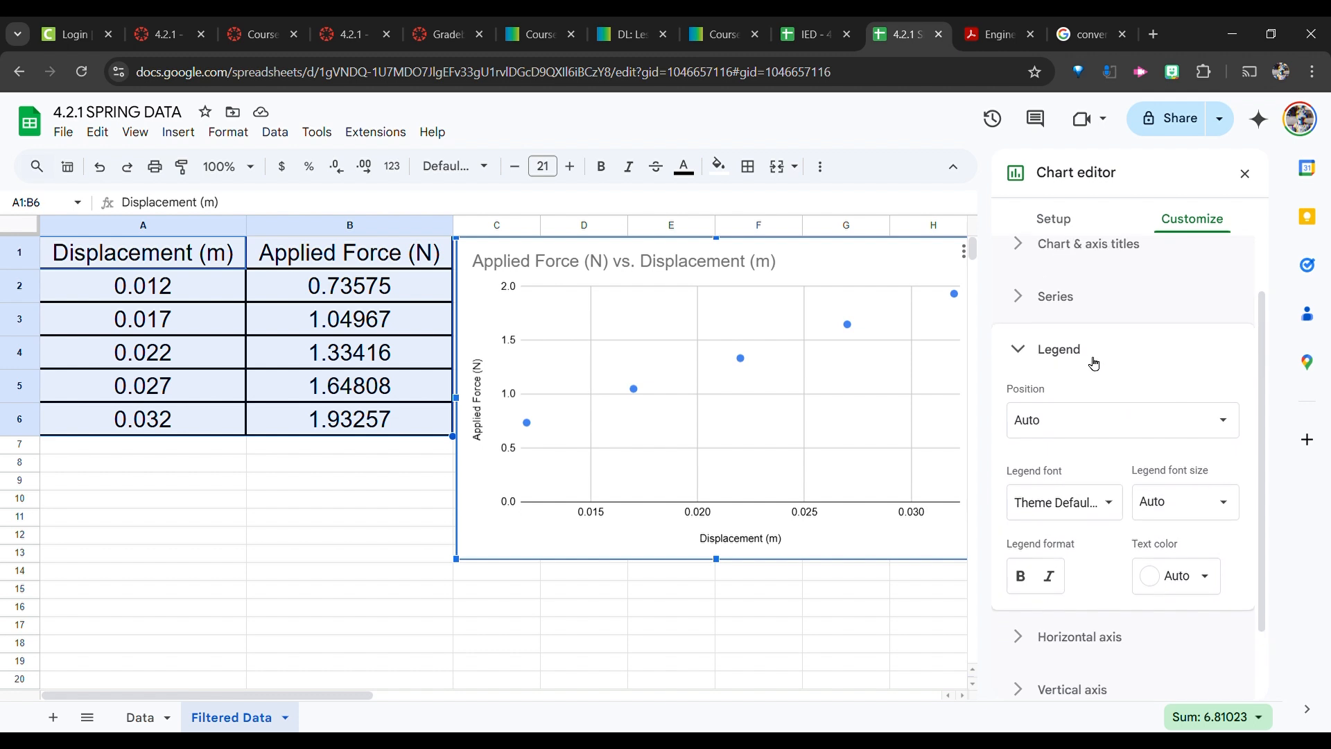
pyautogui.click(1079, 356)
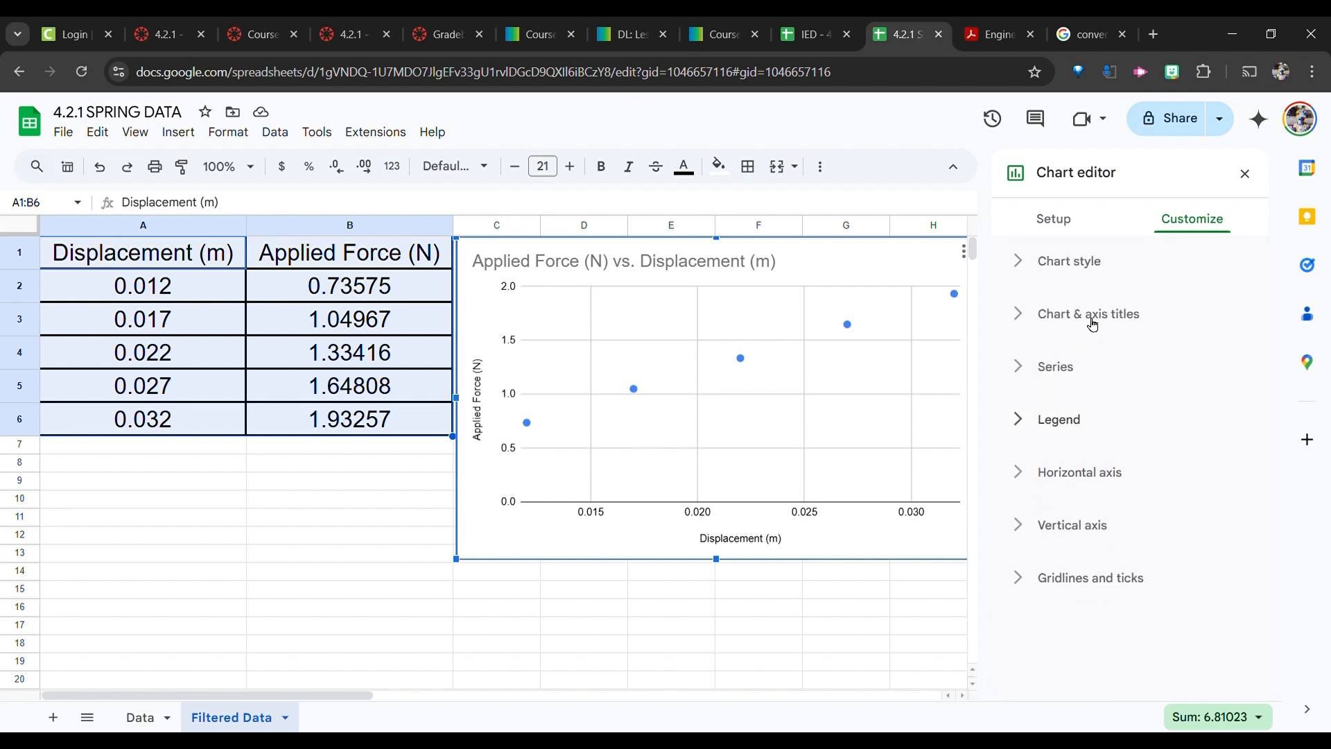
pyautogui.click(1093, 325)
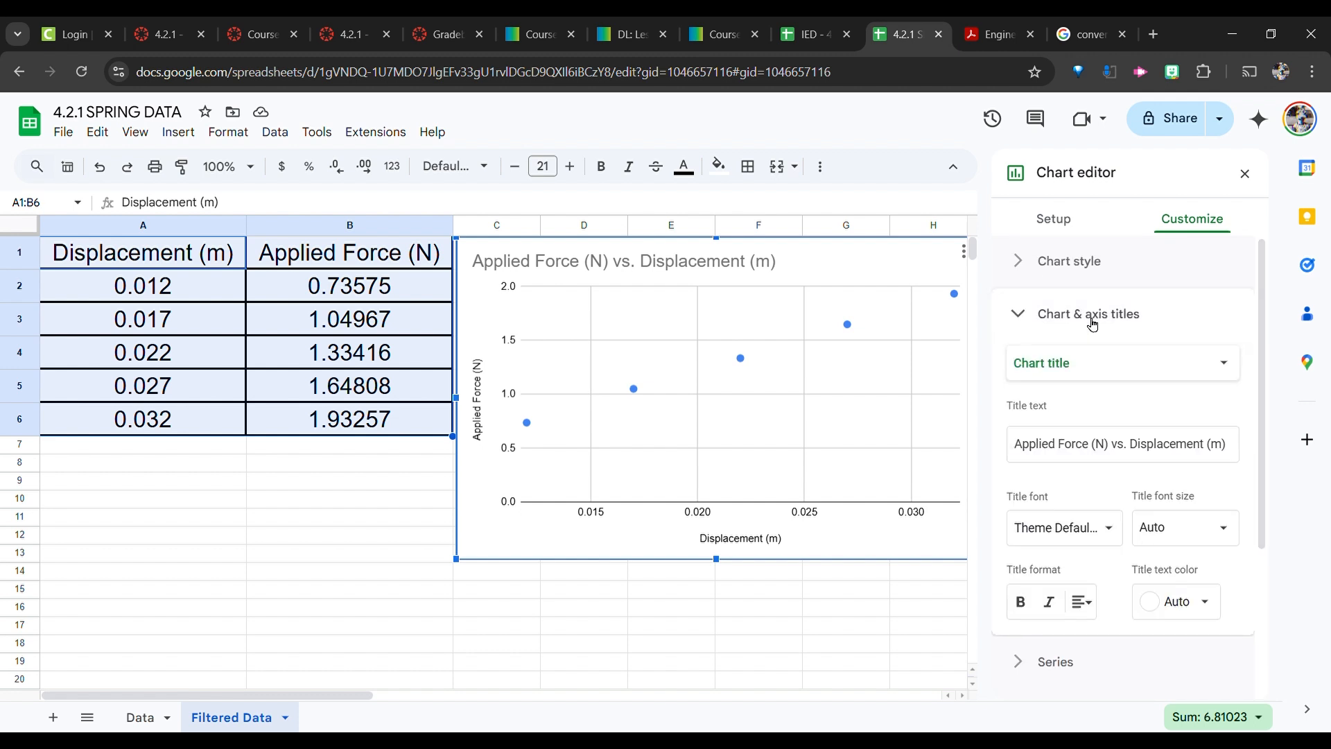
pyautogui.click(1098, 367)
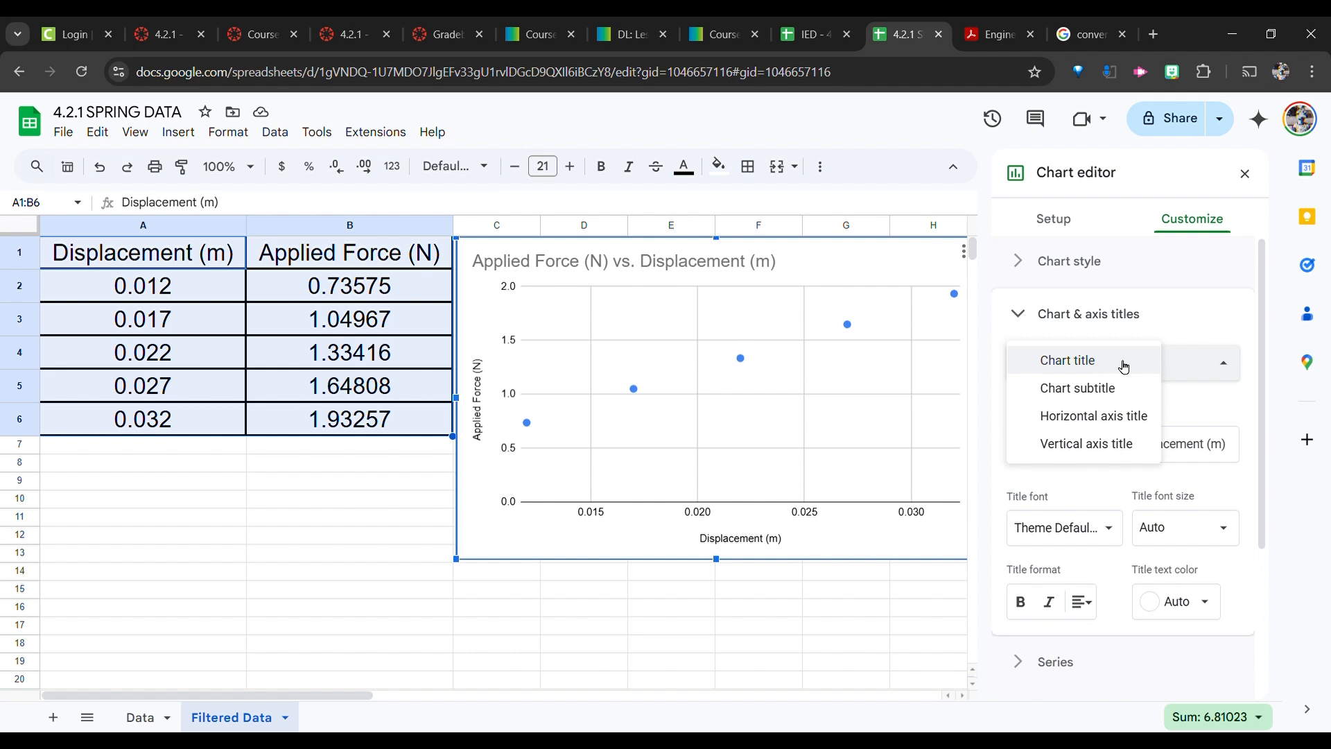
pyautogui.click(1123, 365)
pyautogui.click(1120, 315)
pyautogui.click(1099, 584)
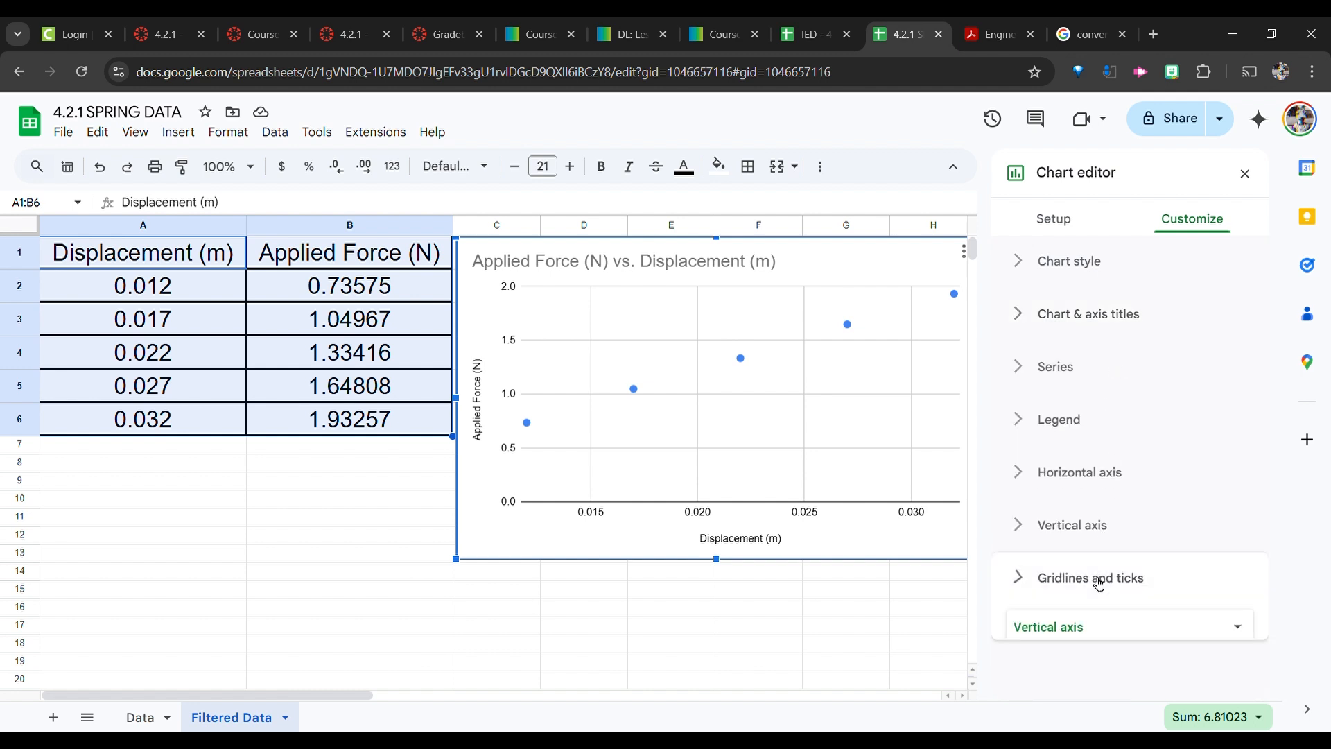
pyautogui.scroll(-3, 1204, 410)
pyautogui.click(1168, 371)
pyautogui.click(1178, 350)
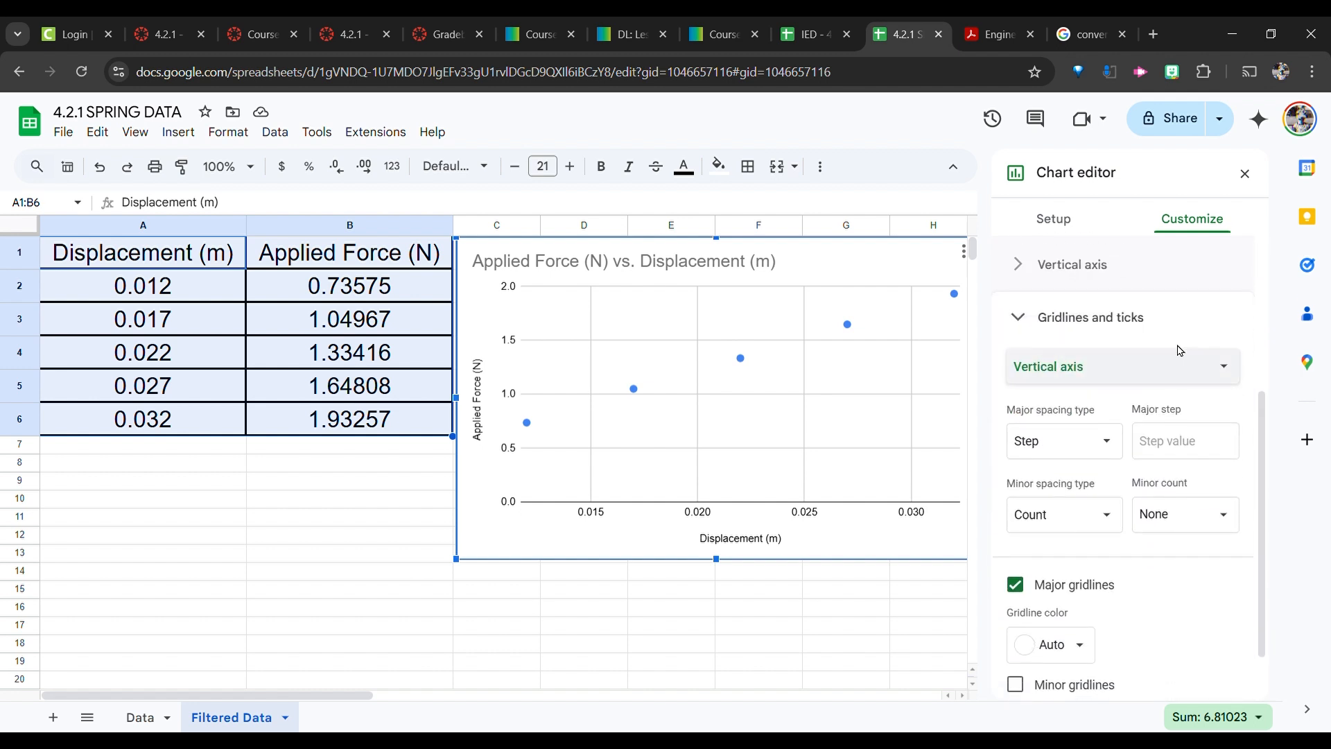
pyautogui.scroll(-1, 1178, 350)
pyautogui.scroll(3, 1220, 563)
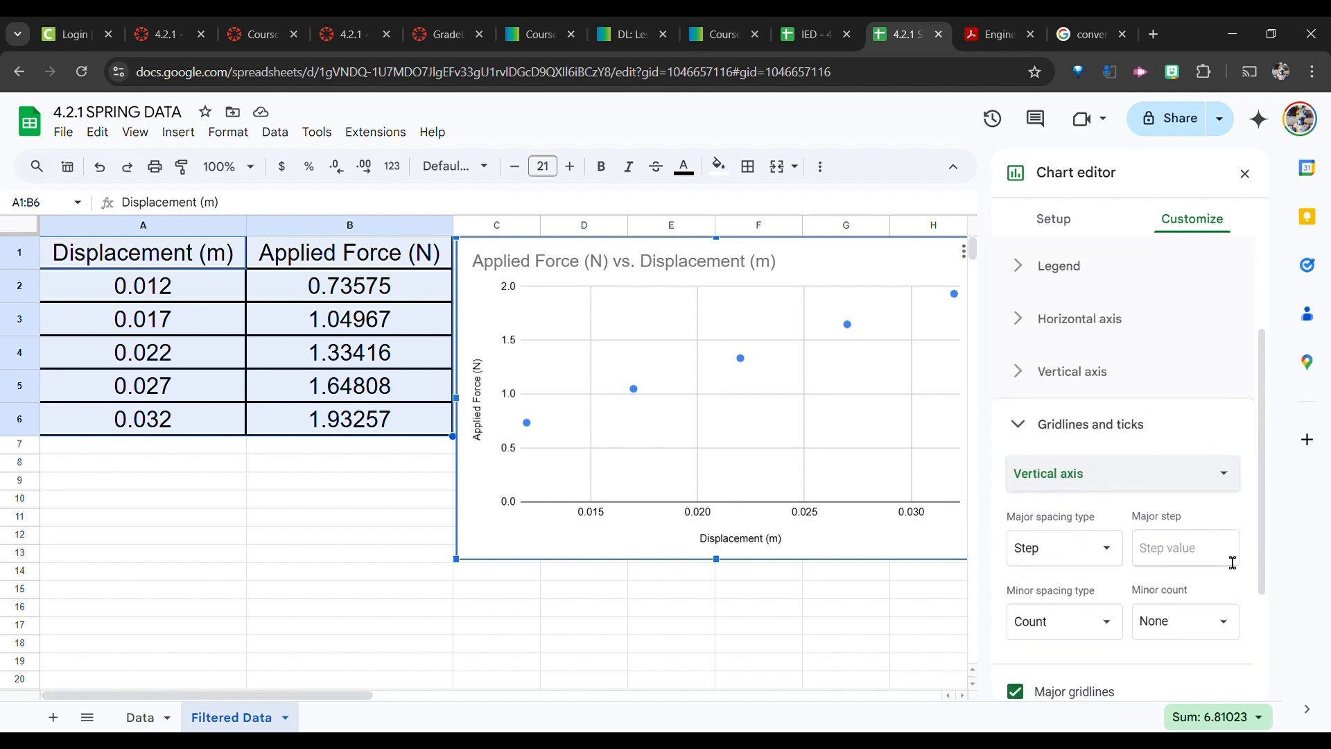
pyautogui.click(1134, 428)
pyautogui.click(1082, 431)
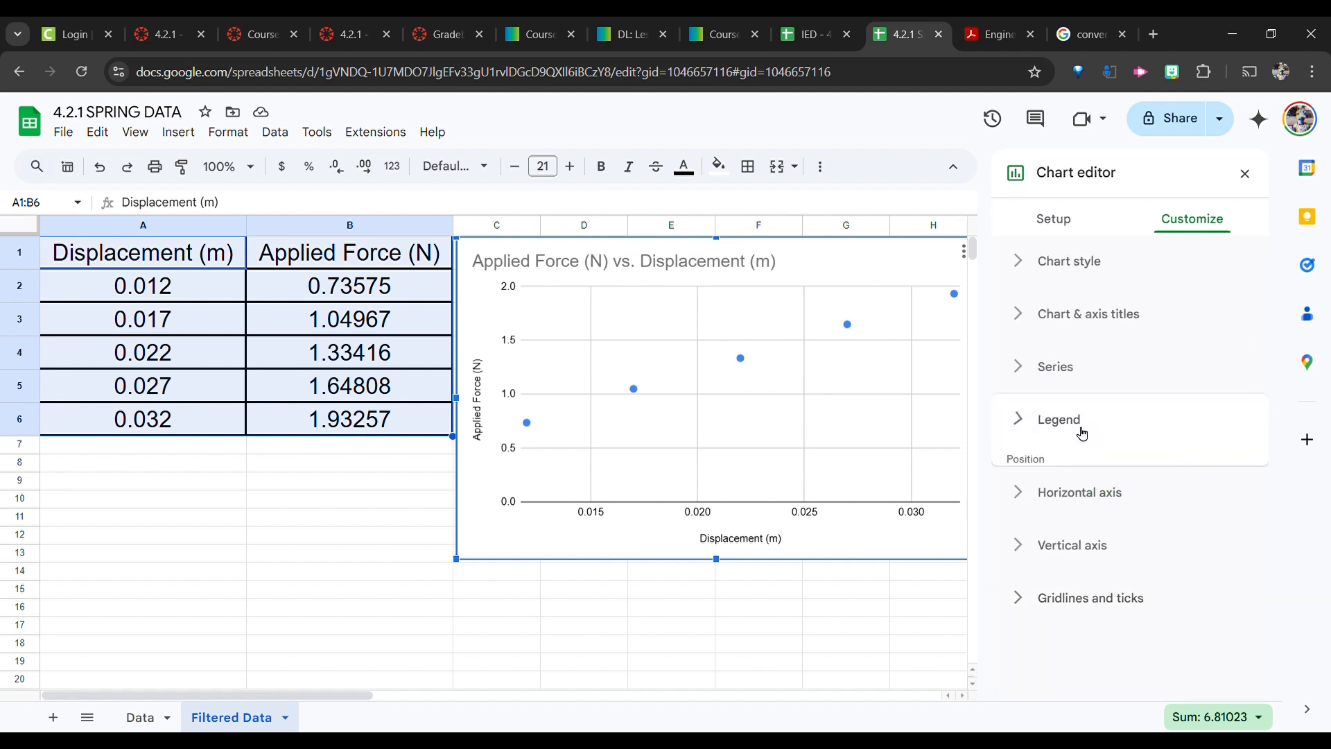
pyautogui.scroll(-1, 1093, 416)
pyautogui.scroll(1, 1158, 392)
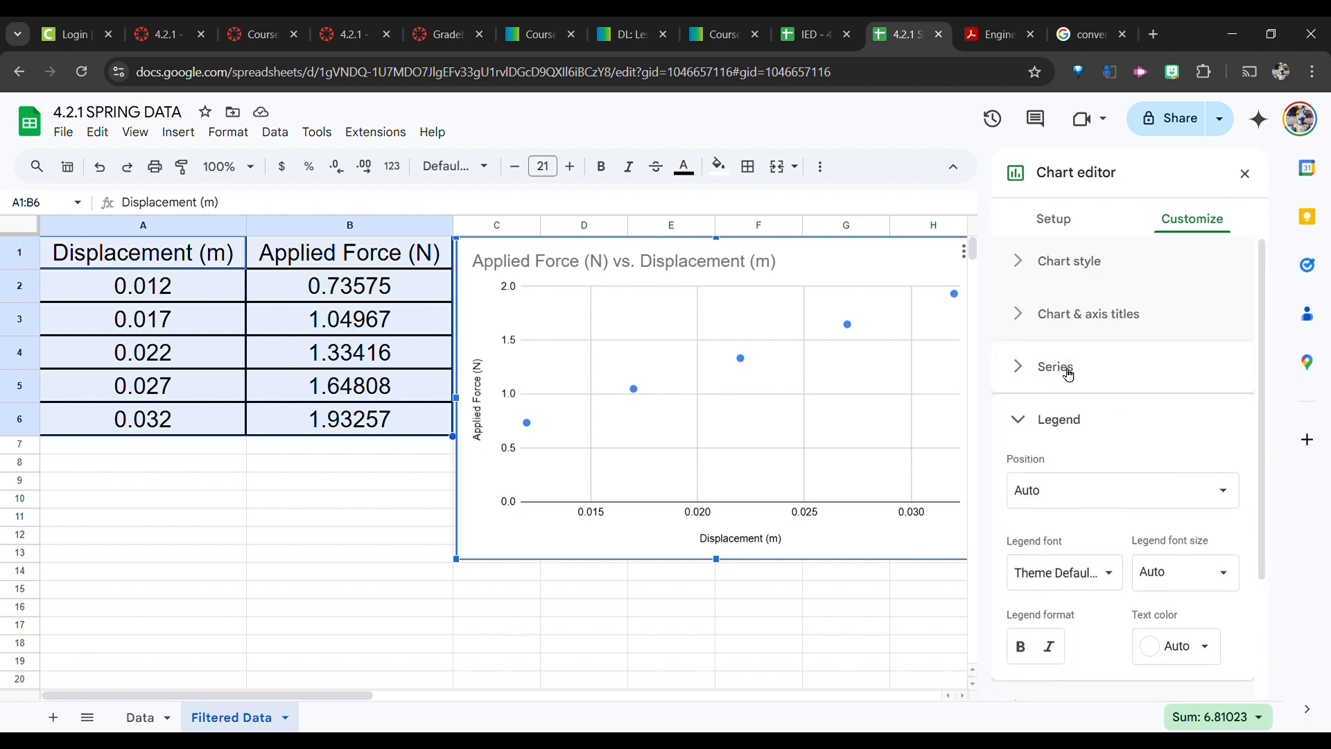
# Add a trendline to the chart's Applied Force (N) series.
pyautogui.click(1067, 373)
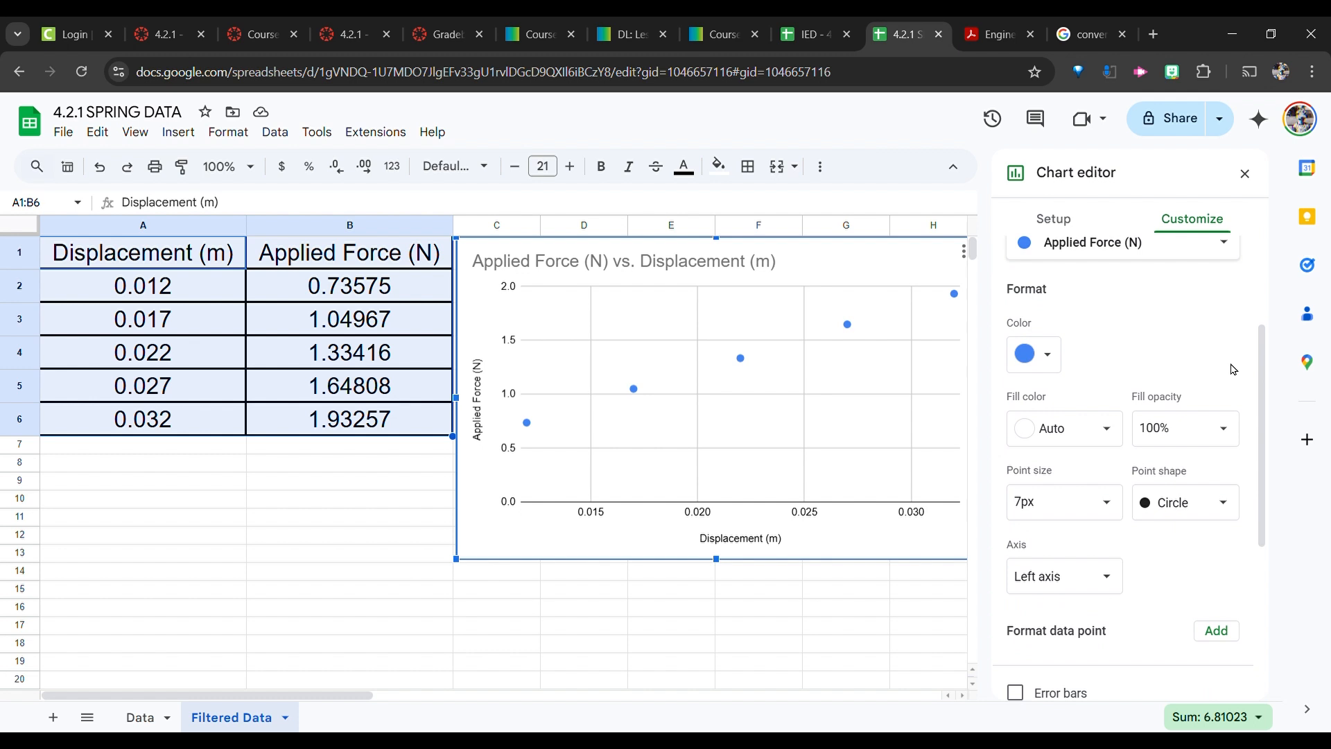
pyautogui.scroll(2, 1233, 370)
pyautogui.scroll(-5, 1233, 371)
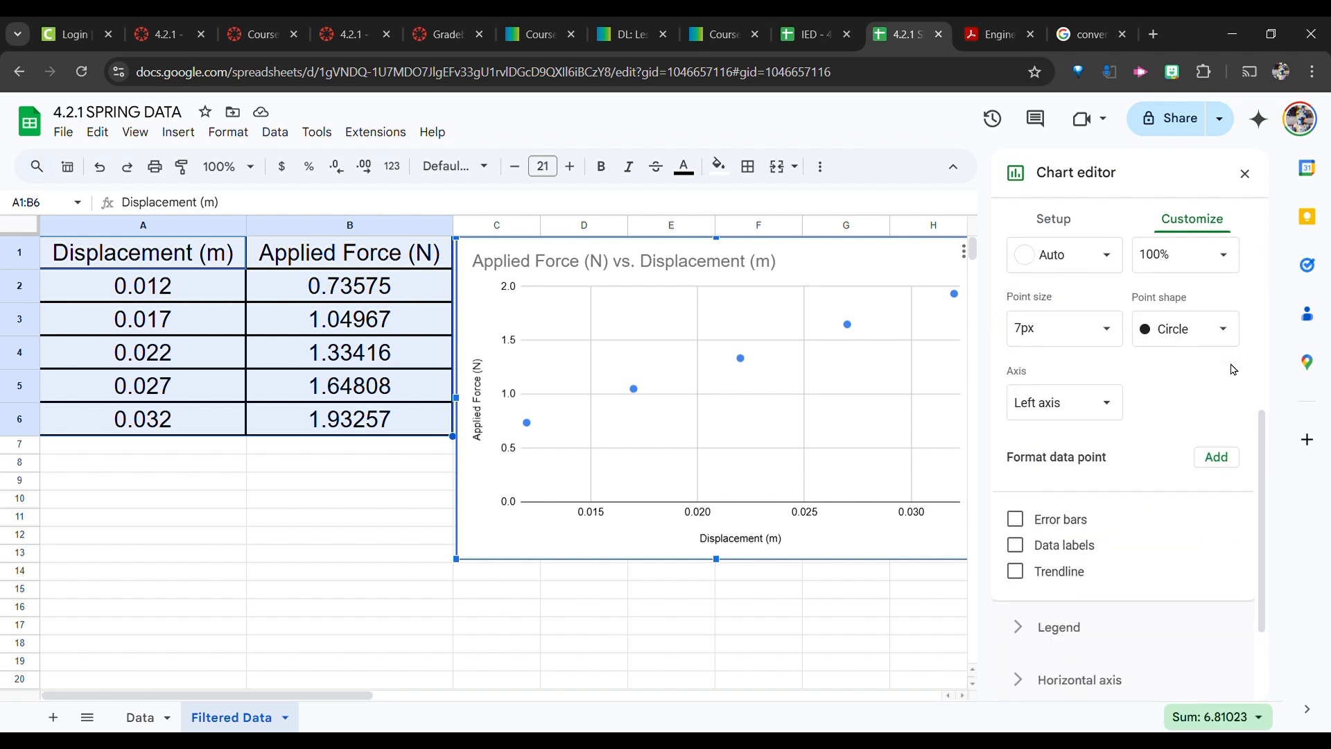
pyautogui.click(1073, 578)
pyautogui.scroll(5, 1240, 531)
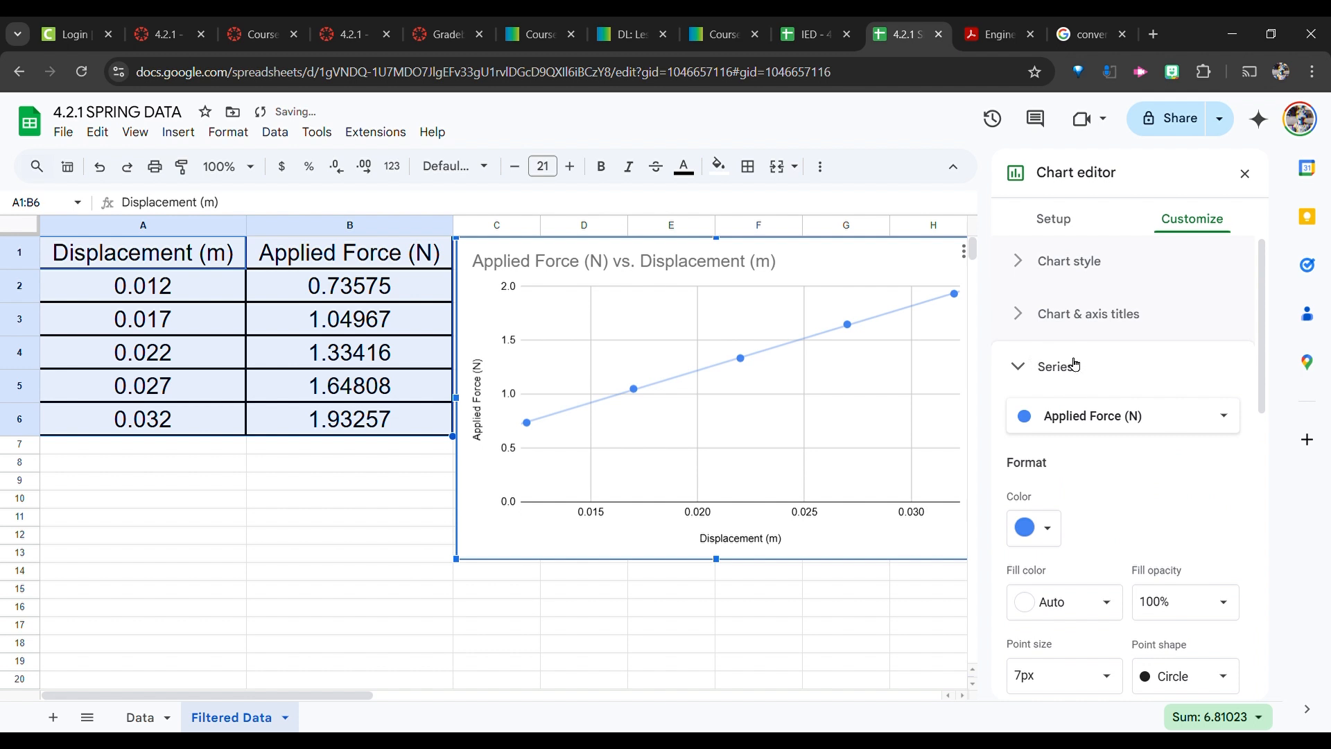
# Label the linear trendline with its equation using the Use Equation option.
pyautogui.scroll(-6, 1240, 377)
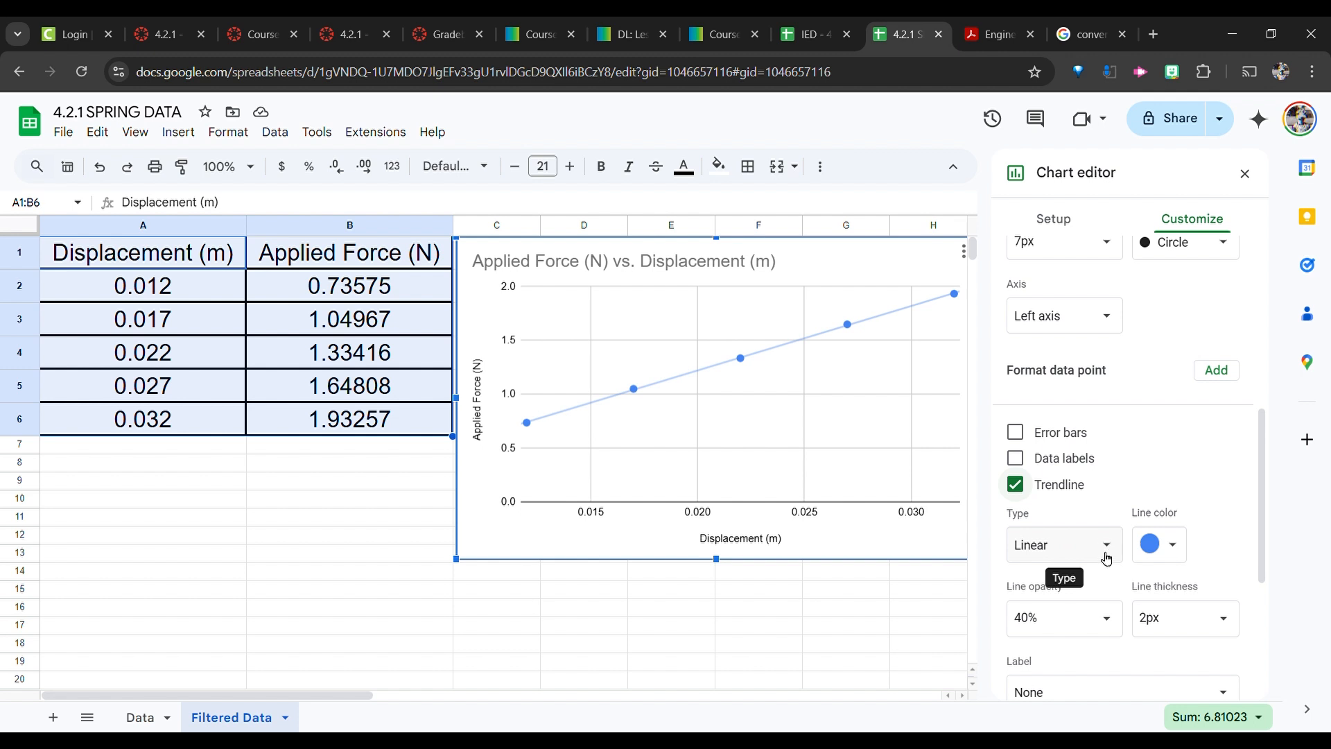
pyautogui.scroll(-1, 1241, 485)
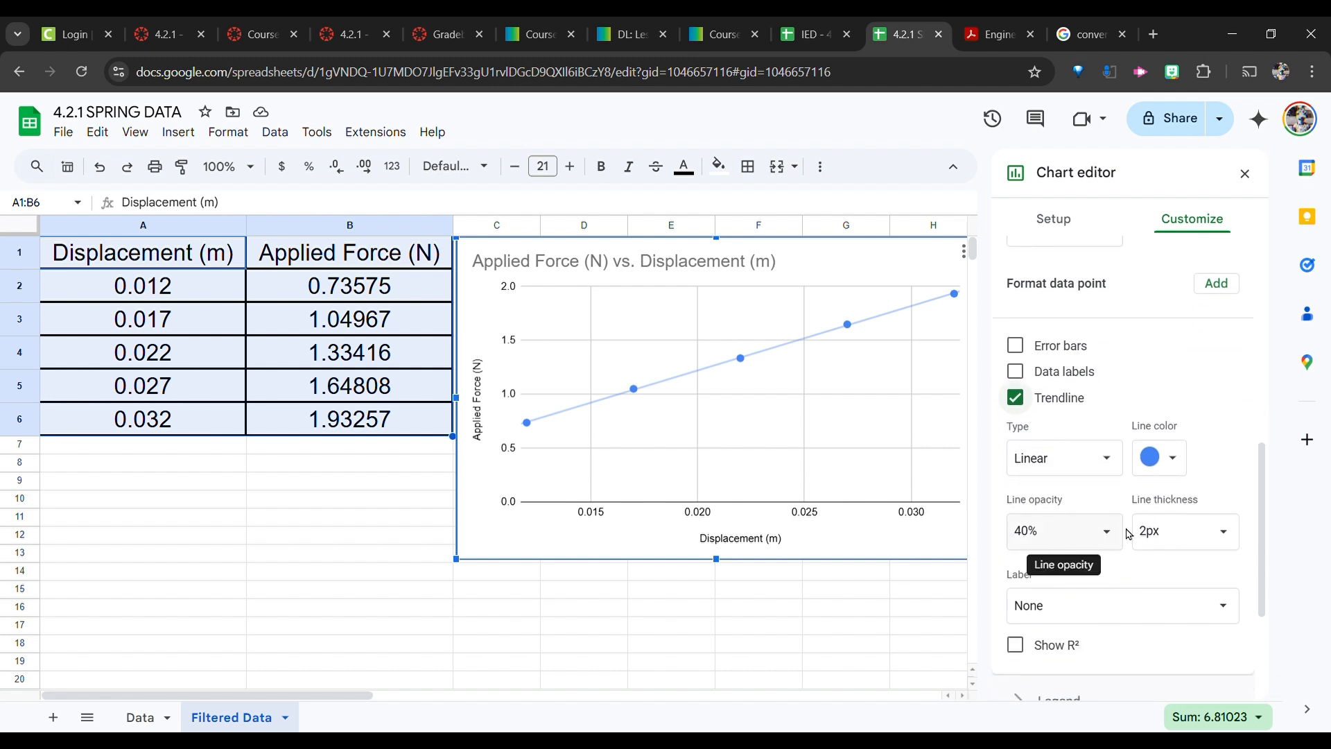
pyautogui.scroll(-1, 1209, 529)
pyautogui.click(1210, 518)
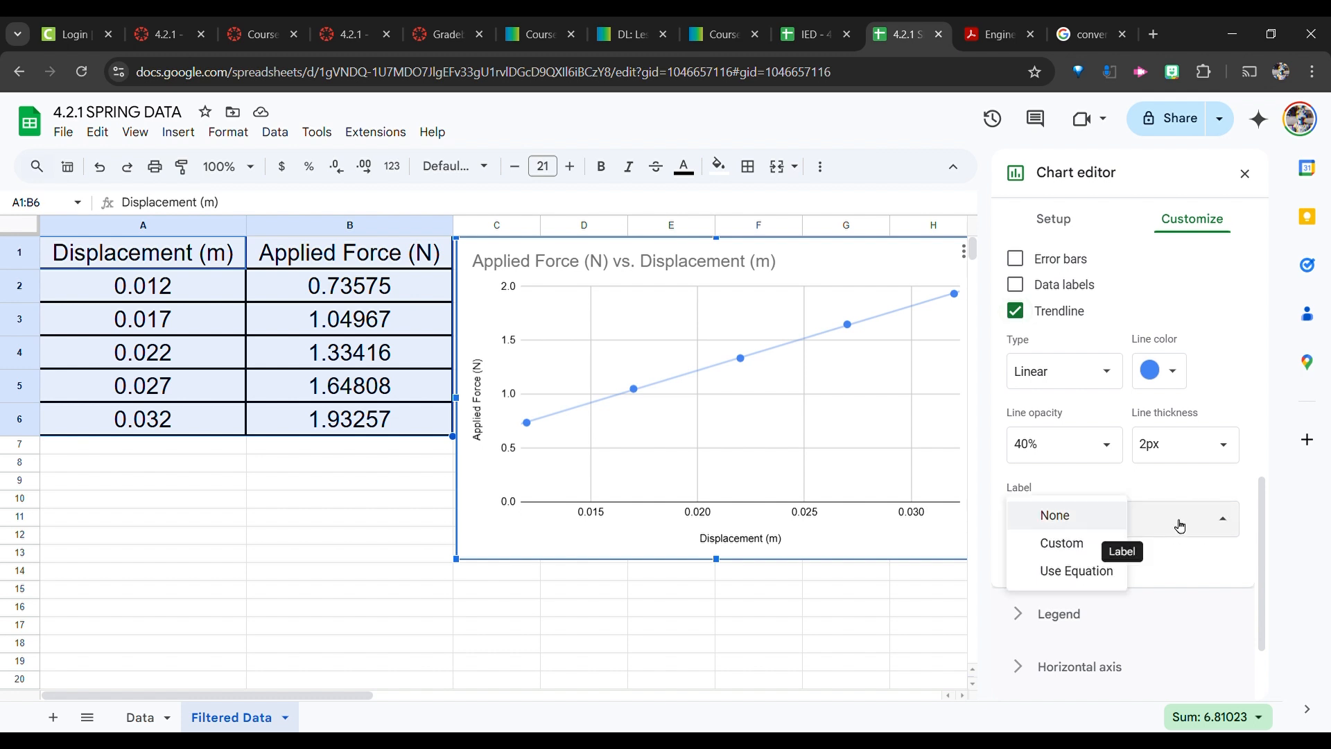
pyautogui.click(1095, 580)
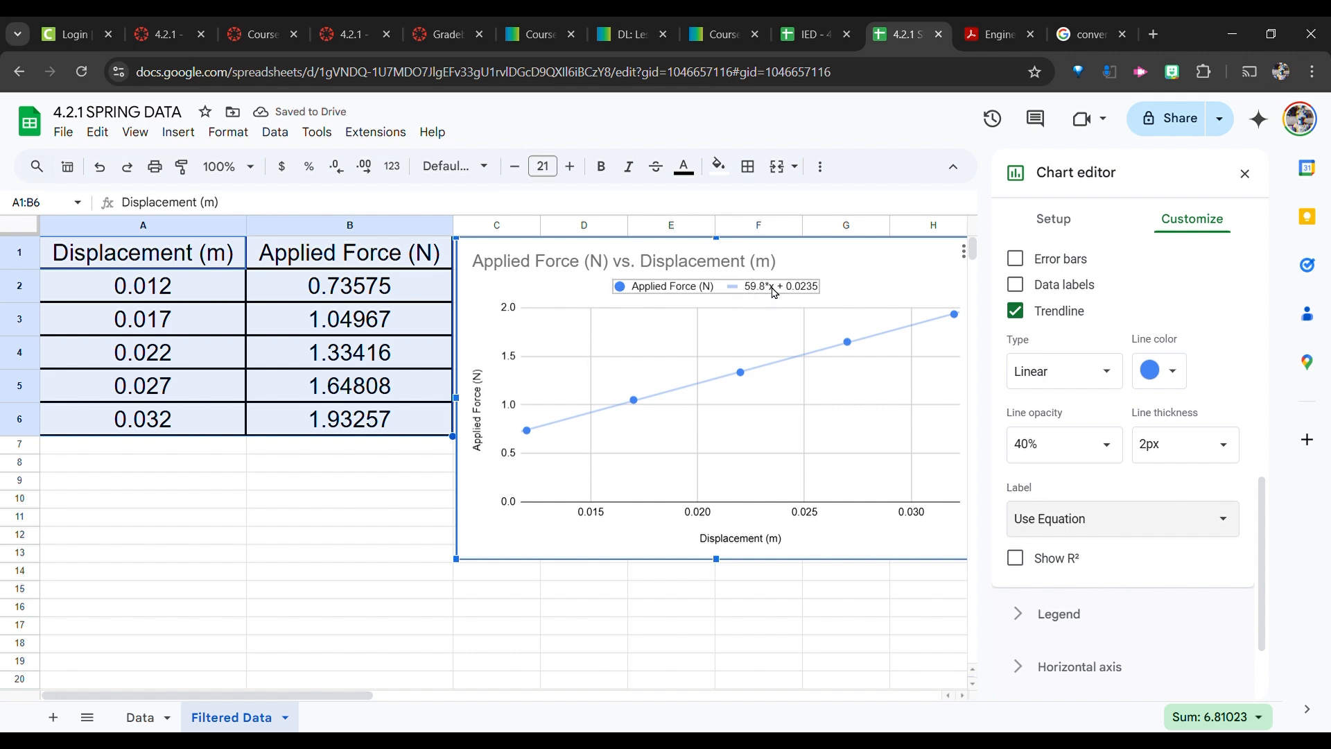
# Temporarily show the trendline's R² value to check the fit, and close the chart editor.
pyautogui.click(1018, 560)
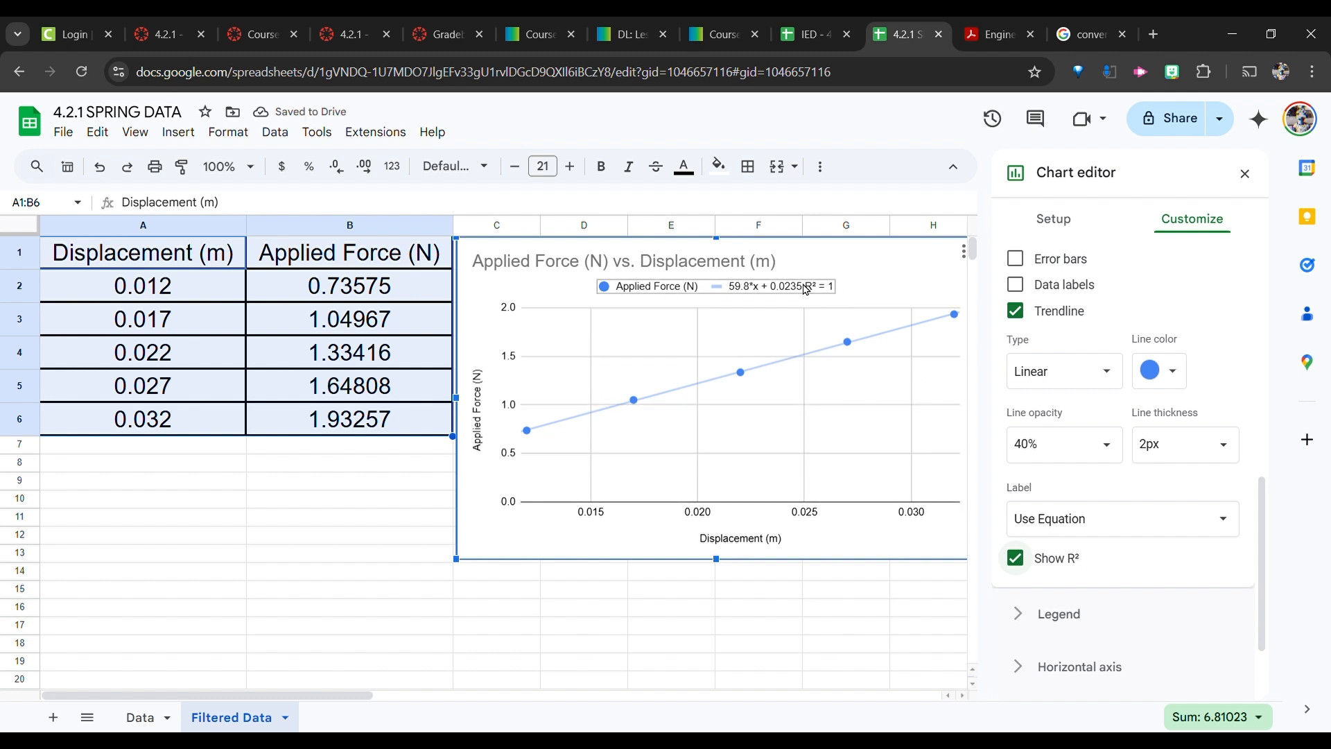
pyautogui.click(1024, 561)
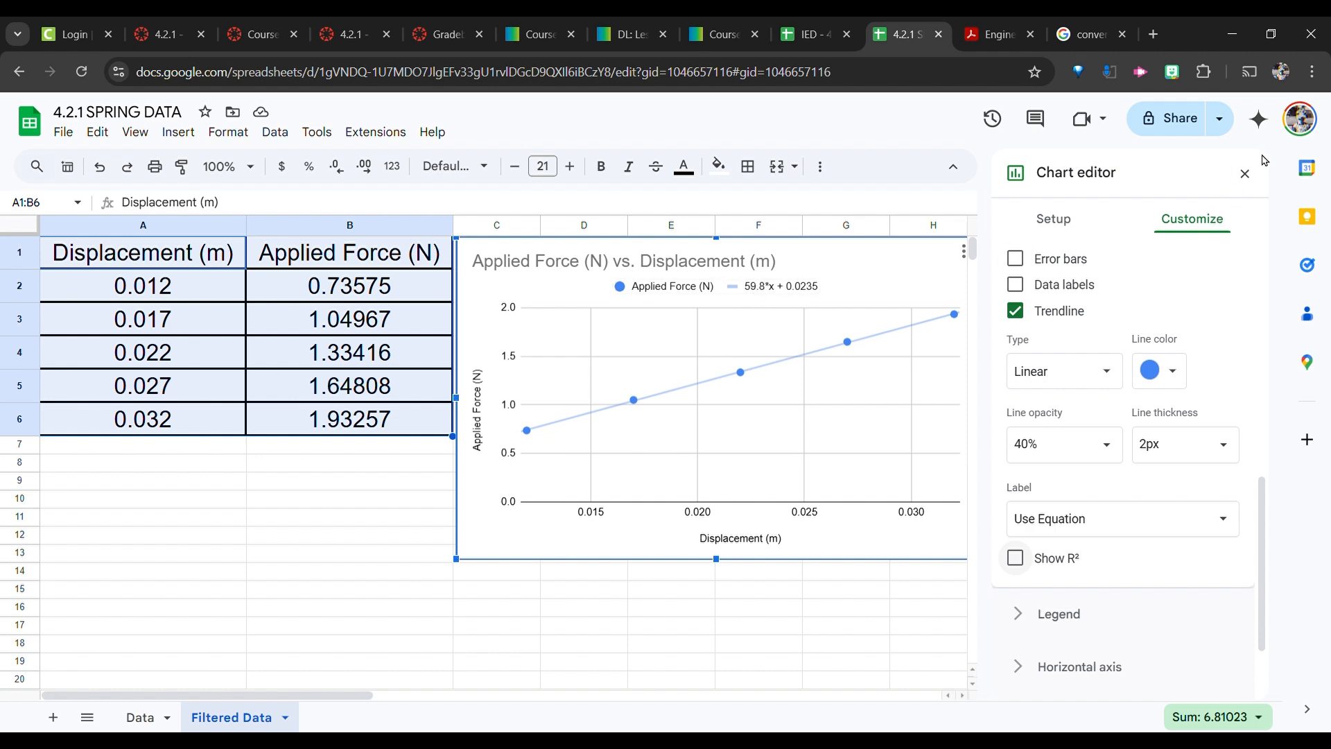
pyautogui.click(1245, 174)
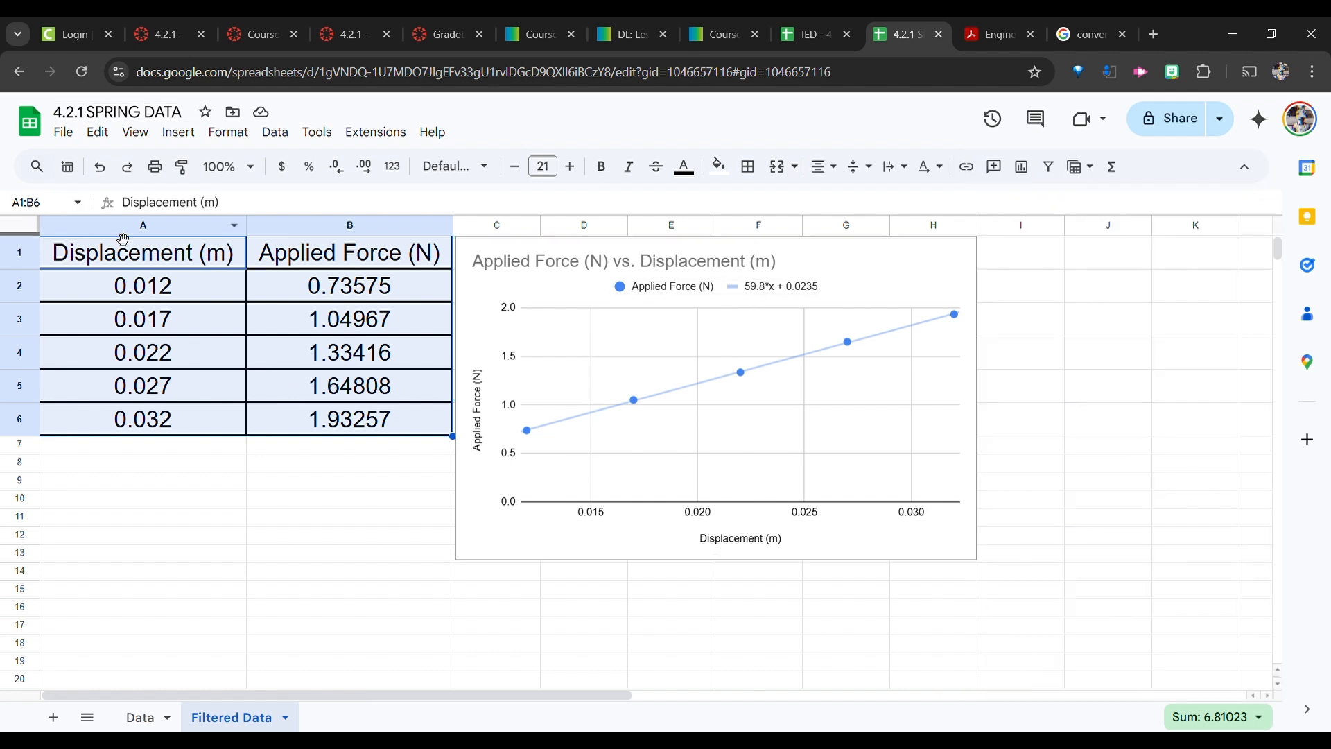